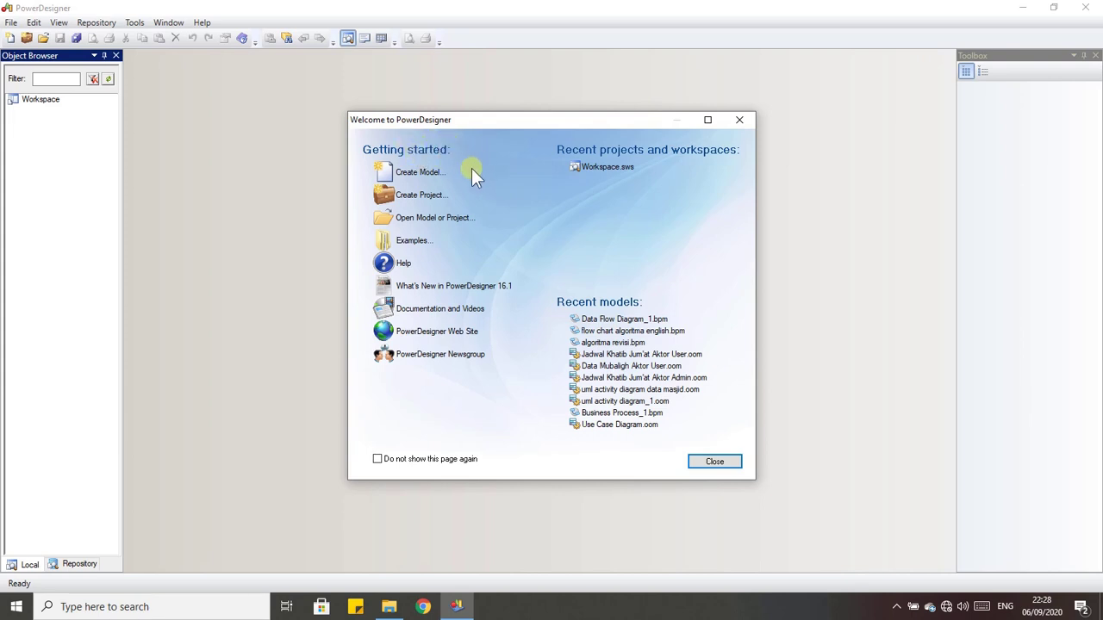
- Start a new model and choose the Data Flow Diagram type from the Information category
click(425, 177)
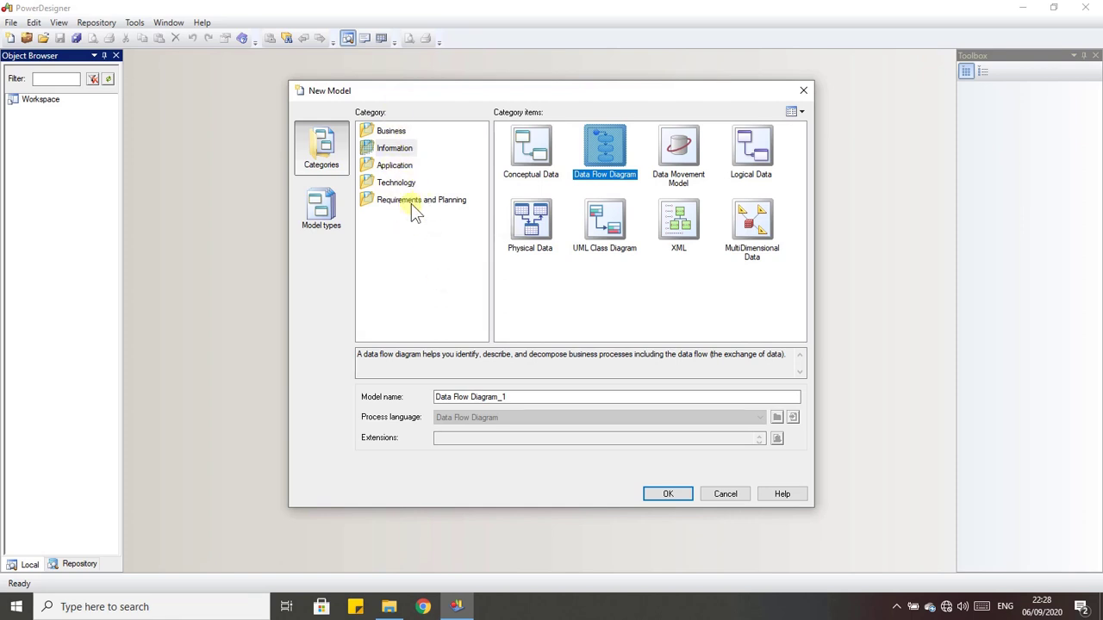
click(393, 134)
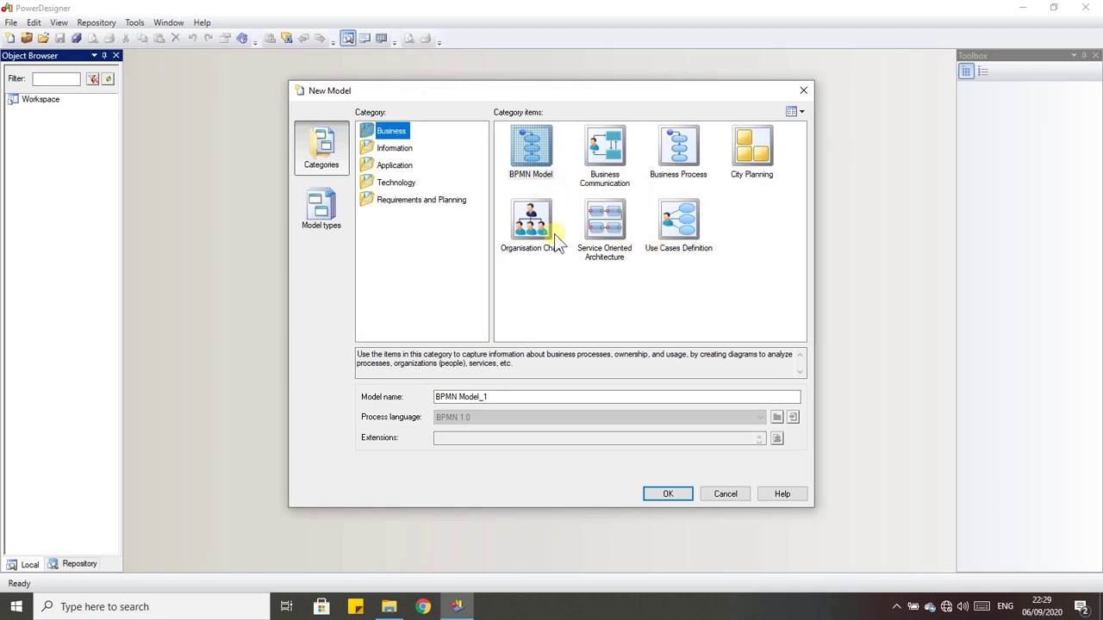
click(395, 149)
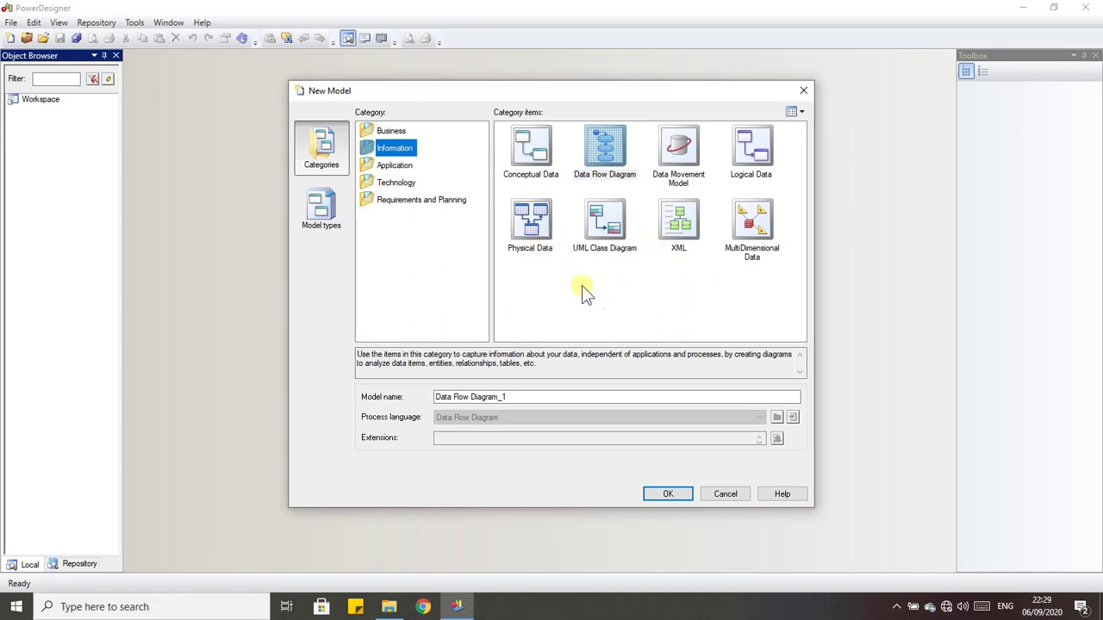
click(608, 152)
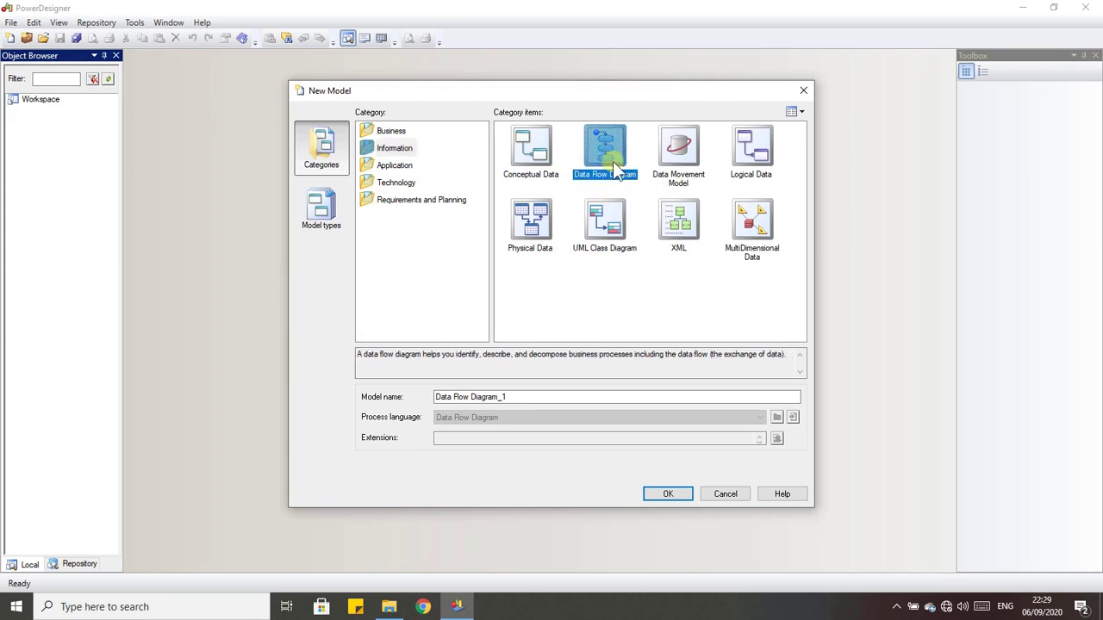
- Name the model "Sistem Pembelian Buku" and create it
click(520, 396)
click(519, 396)
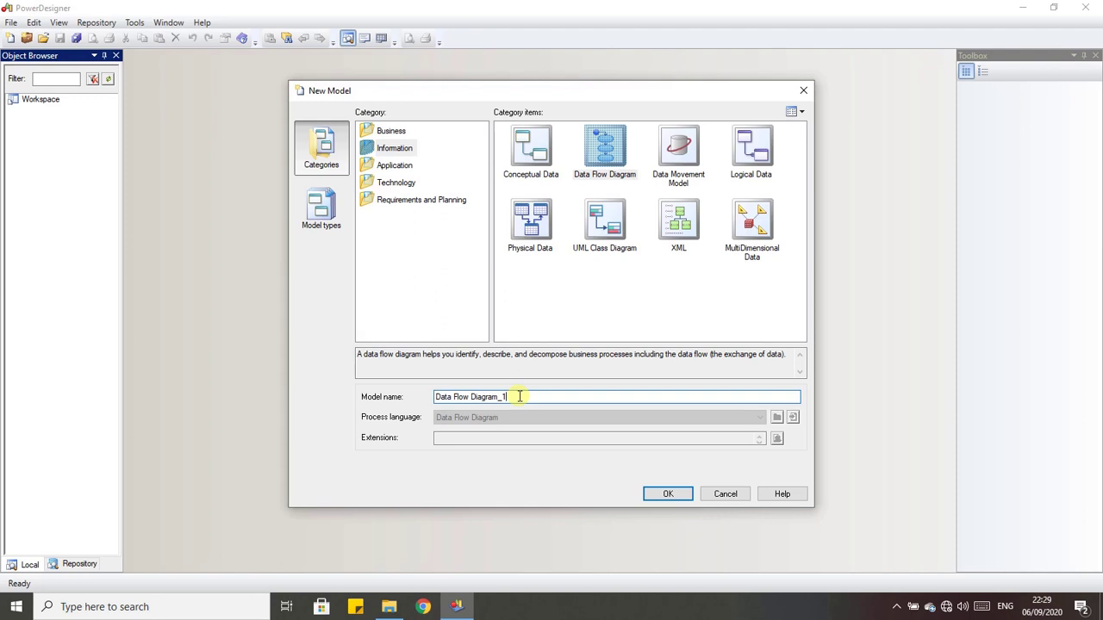
key(BackSpace)
key(BackSpace)
key(BackSpace)
key(BackSpace)
key(BackSpace)
key(BackSpace)
key(BackSpace)
key(BackSpace)
key(BackSpace)
key(BackSpace)
key(BackSpace)
key(BackSpace)
key(BackSpace)
key(BackSpace)
key(BackSpace)
key(BackSpace)
key(BackSpace)
key(BackSpace)
key(BackSpace)
text(Sistem Pembelian Buku)
click(658, 497)
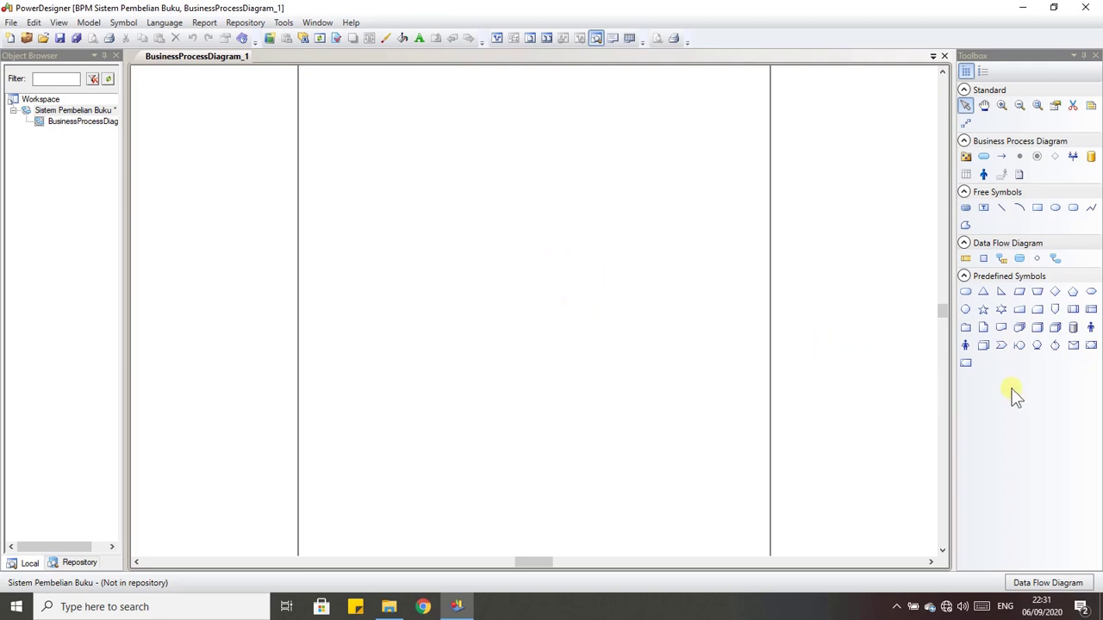
- Place one data flow process near the middle of the empty diagram page
click(1020, 257)
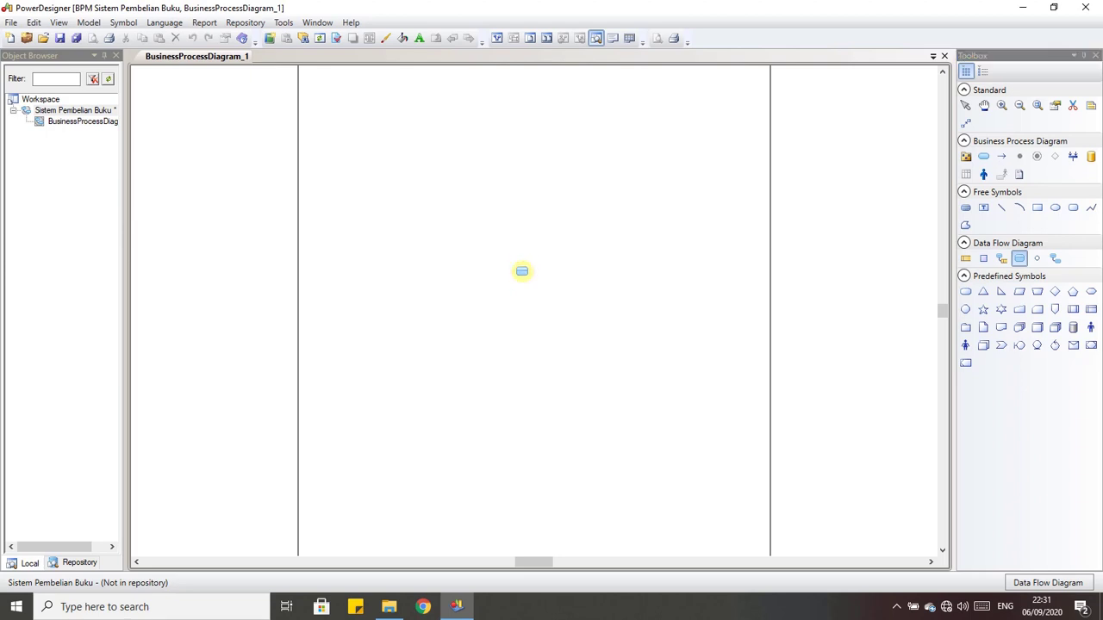
click(521, 271)
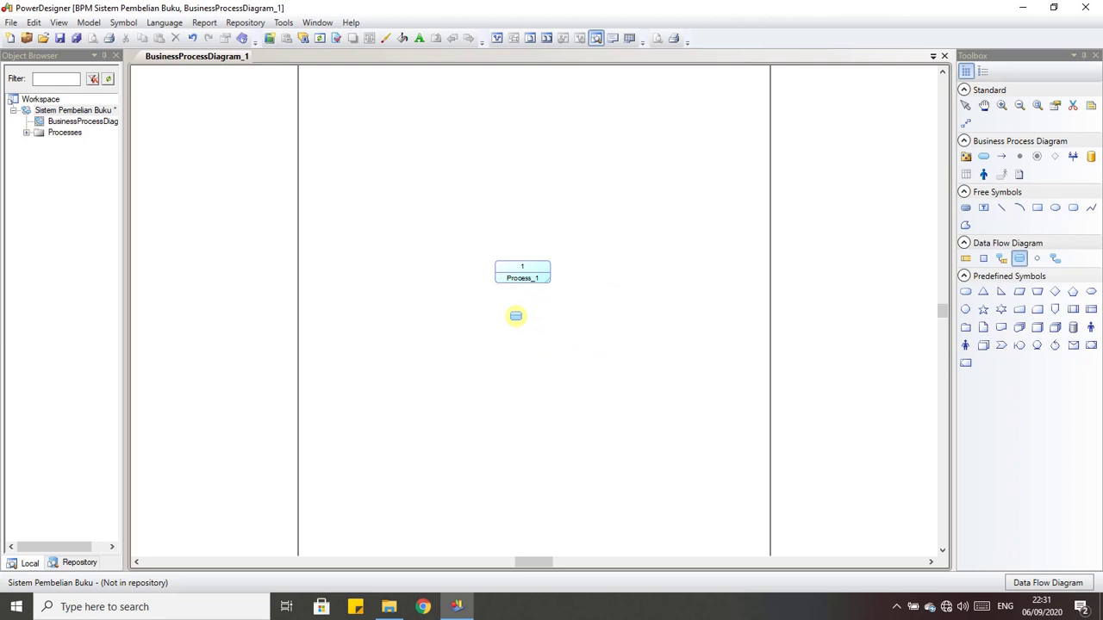
click(965, 106)
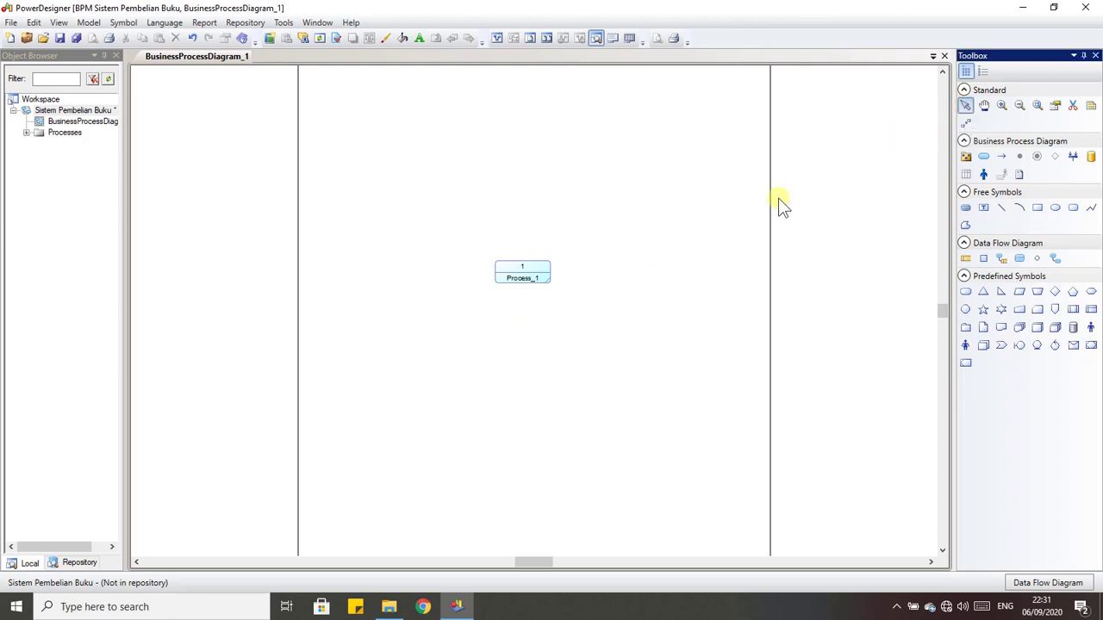
- Rename the process as "Sistem Pembelian Buku" in its properties
click(521, 279)
double_click(521, 279)
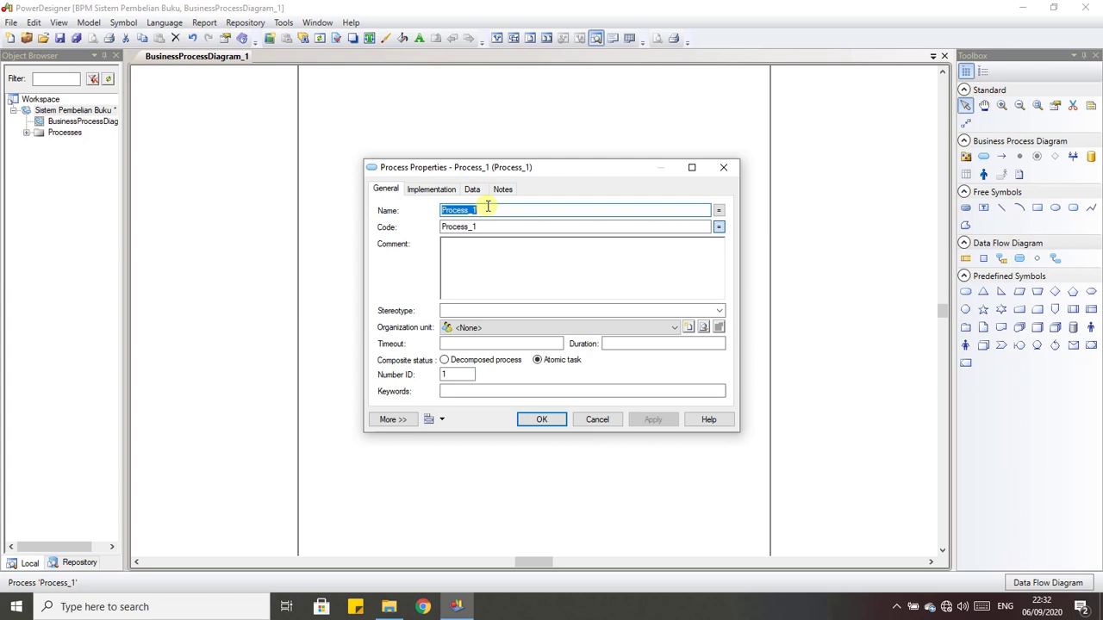
text(Sistem Pene)
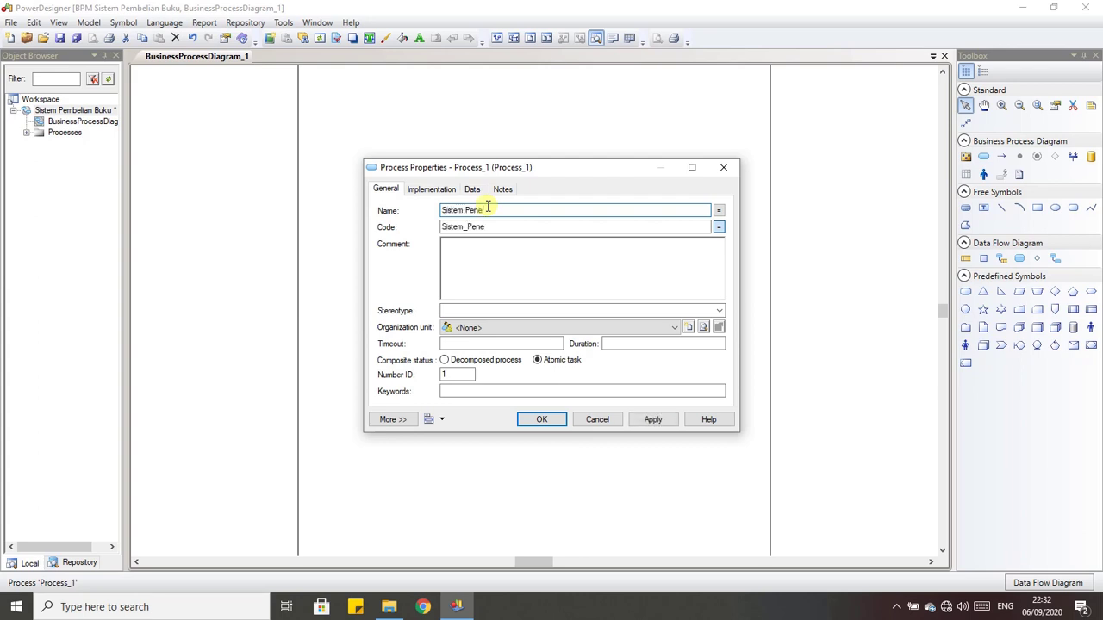
key(BackSpace)
text(mbelian Buku)
click(541, 422)
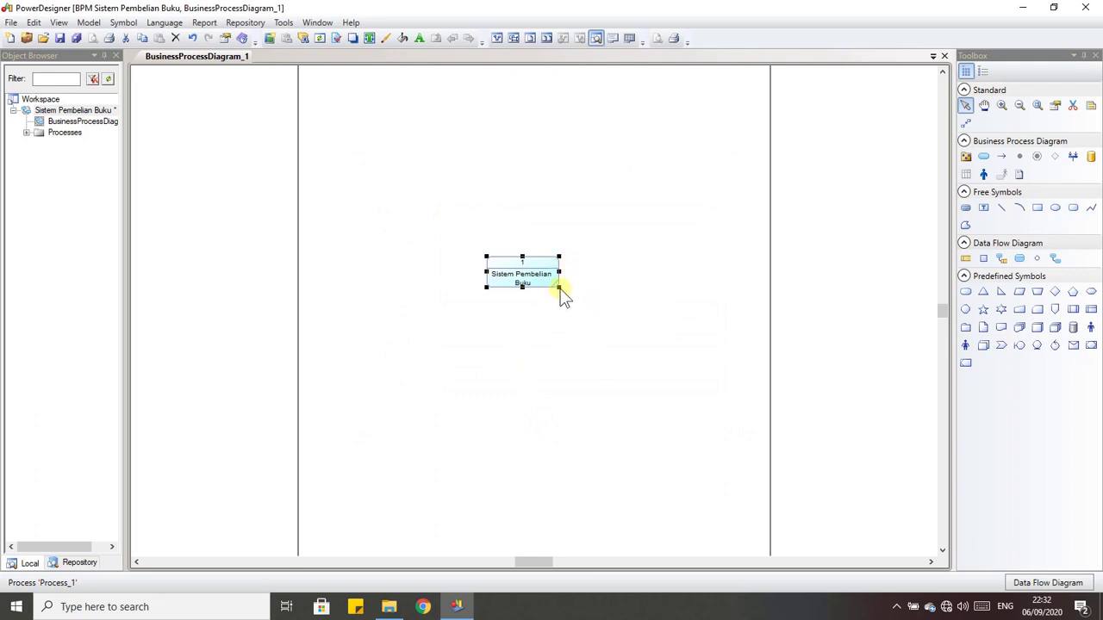
- Enlarge the process symbol from its lower-right corner so that its name fits on one line
drag(558, 286, 598, 308)
click(634, 332)
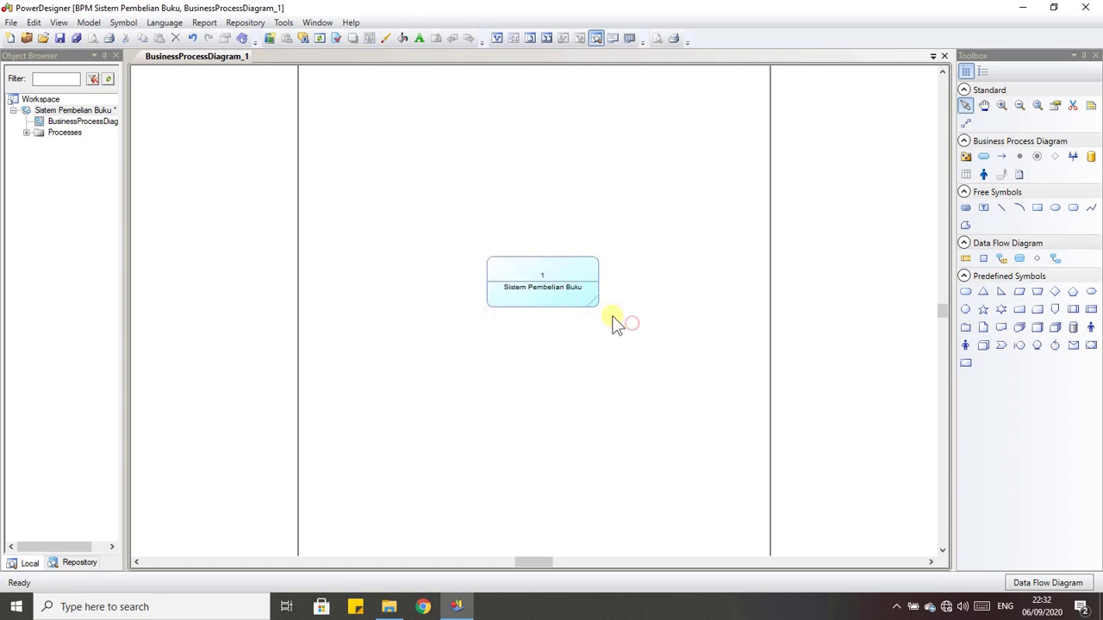
click(560, 286)
click(672, 268)
- Place two external entities, one above and one below the Sistem Pembelian Buku process
click(984, 260)
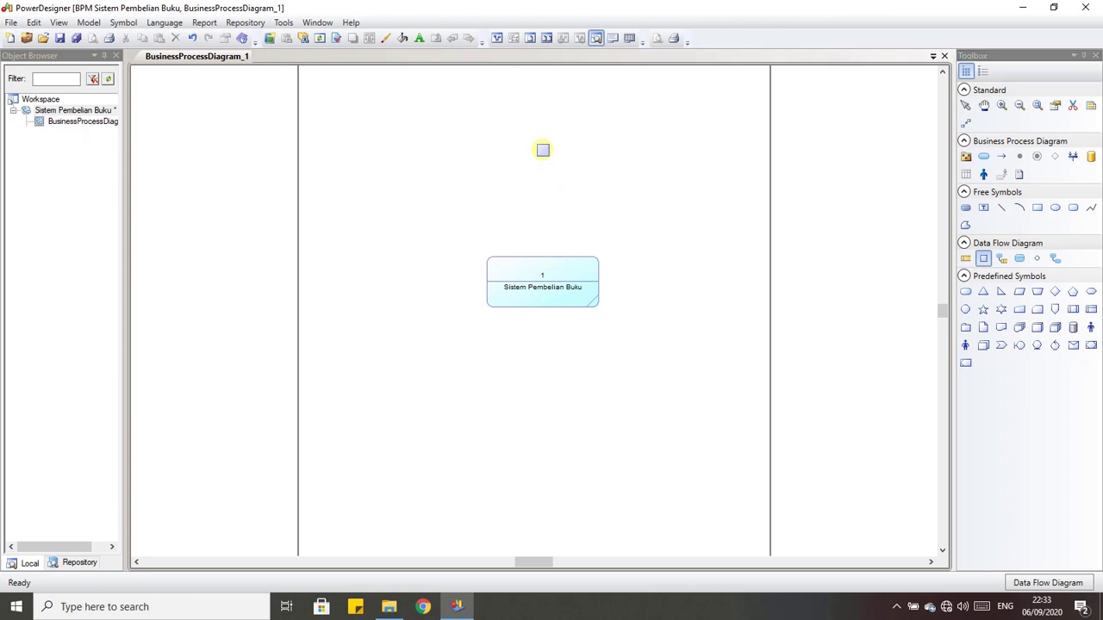
click(542, 150)
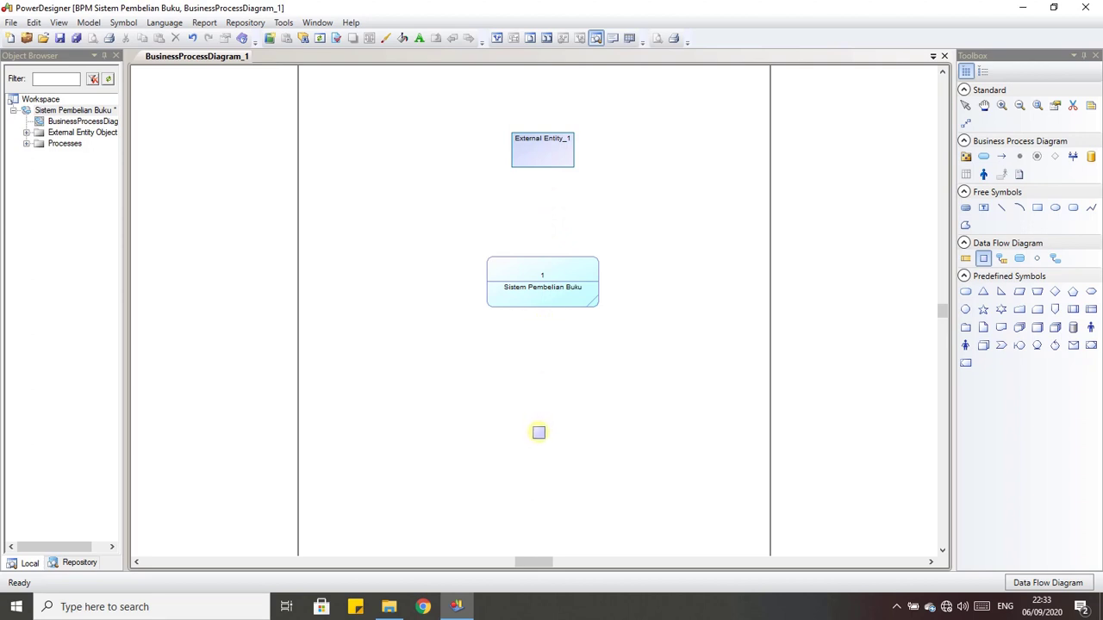
click(538, 433)
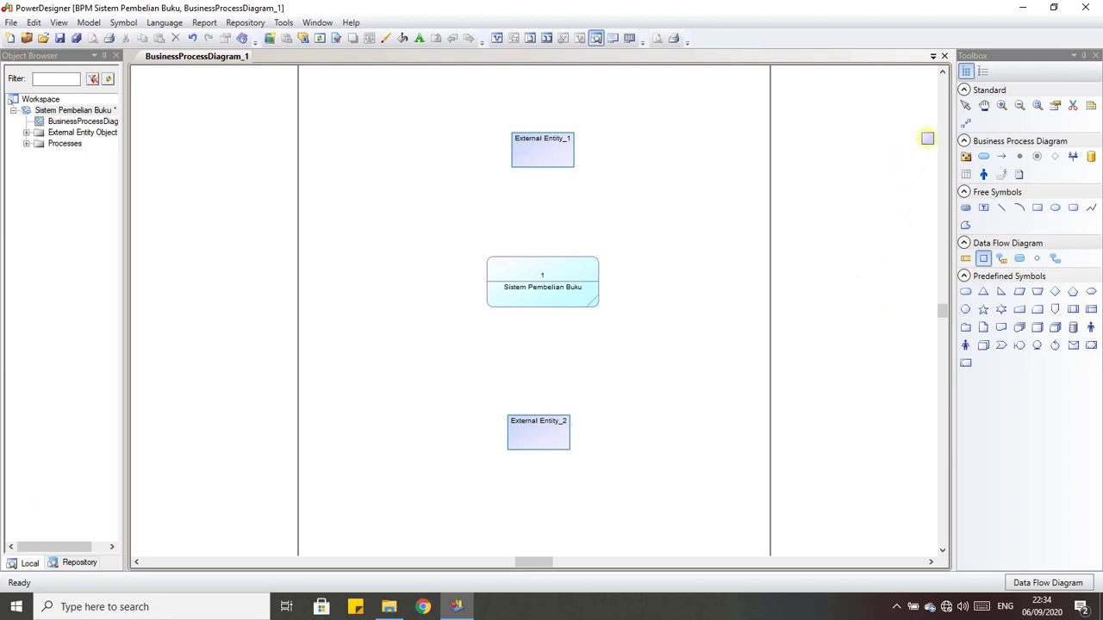
click(964, 105)
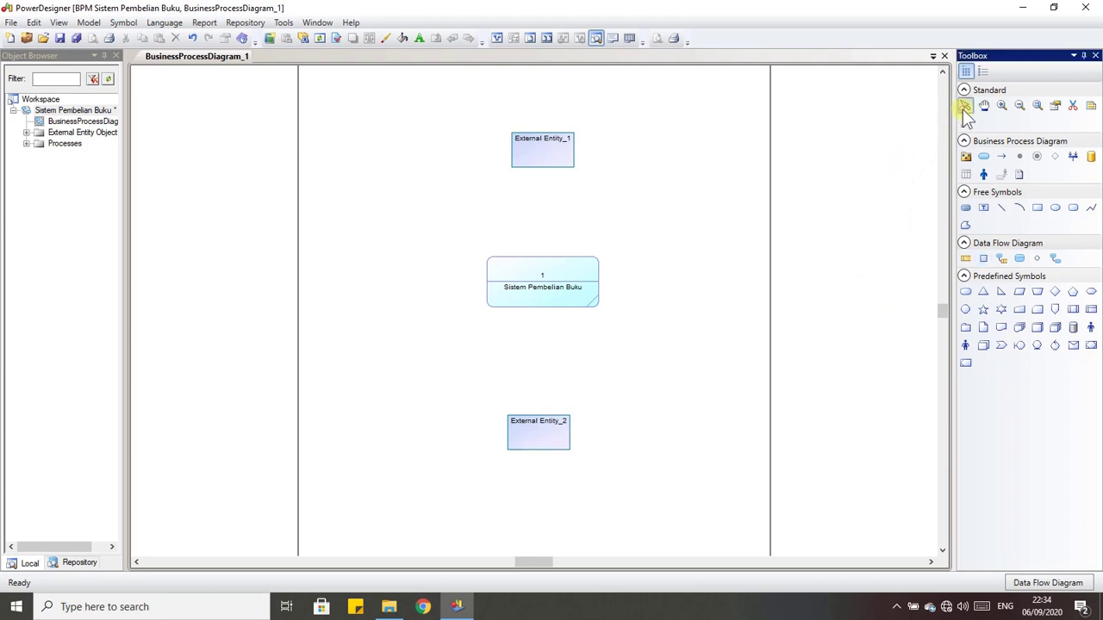
- Rename the external entity above the process as "Member"
double_click(534, 144)
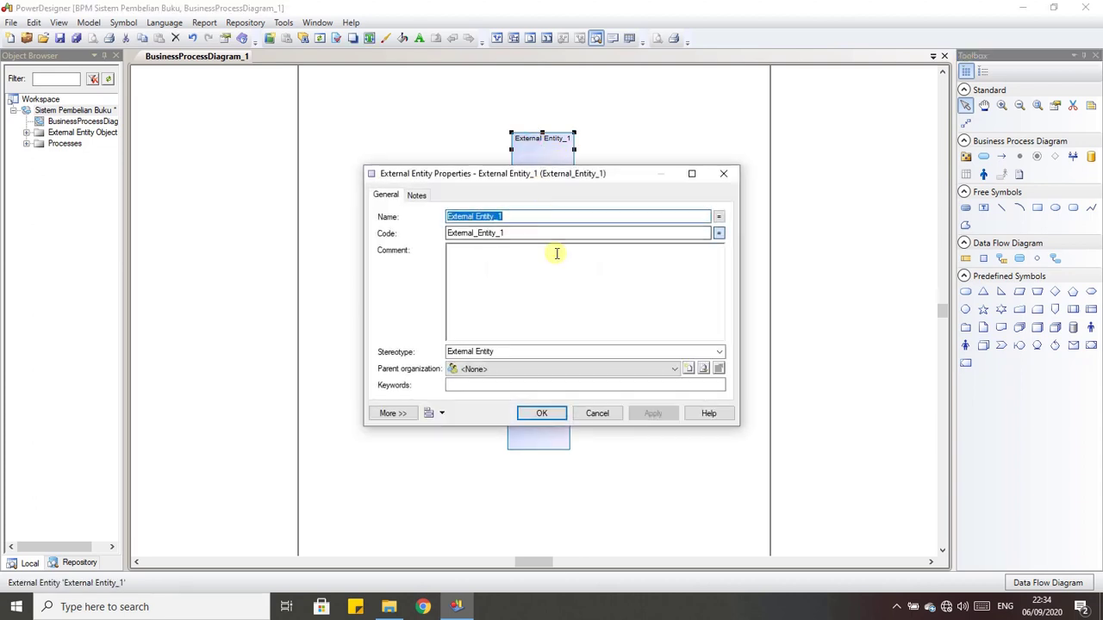
text(Member)
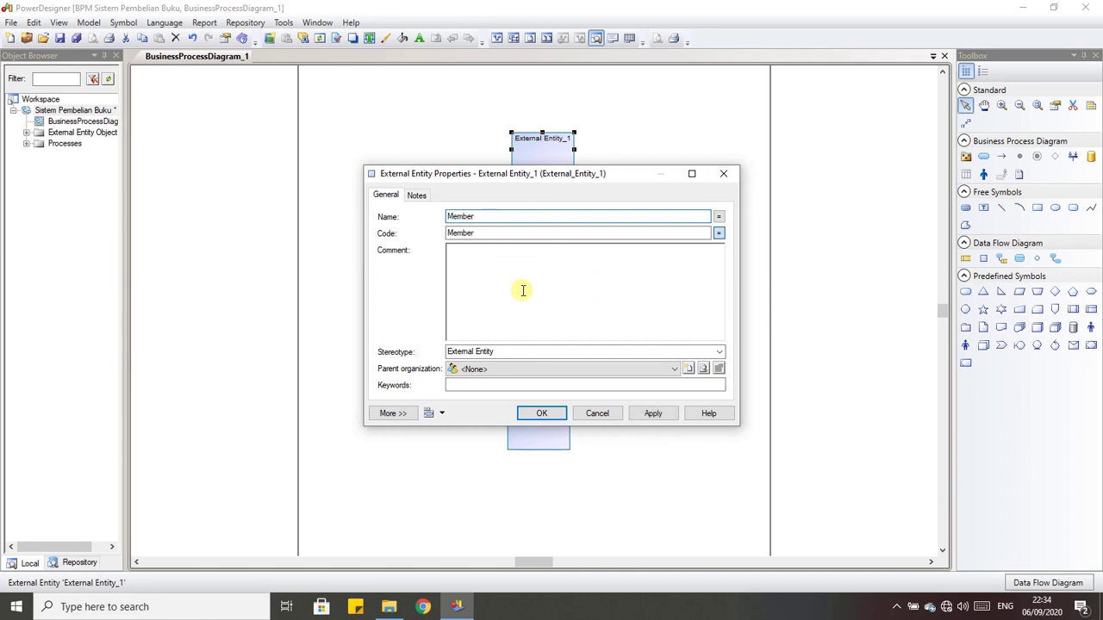
click(543, 412)
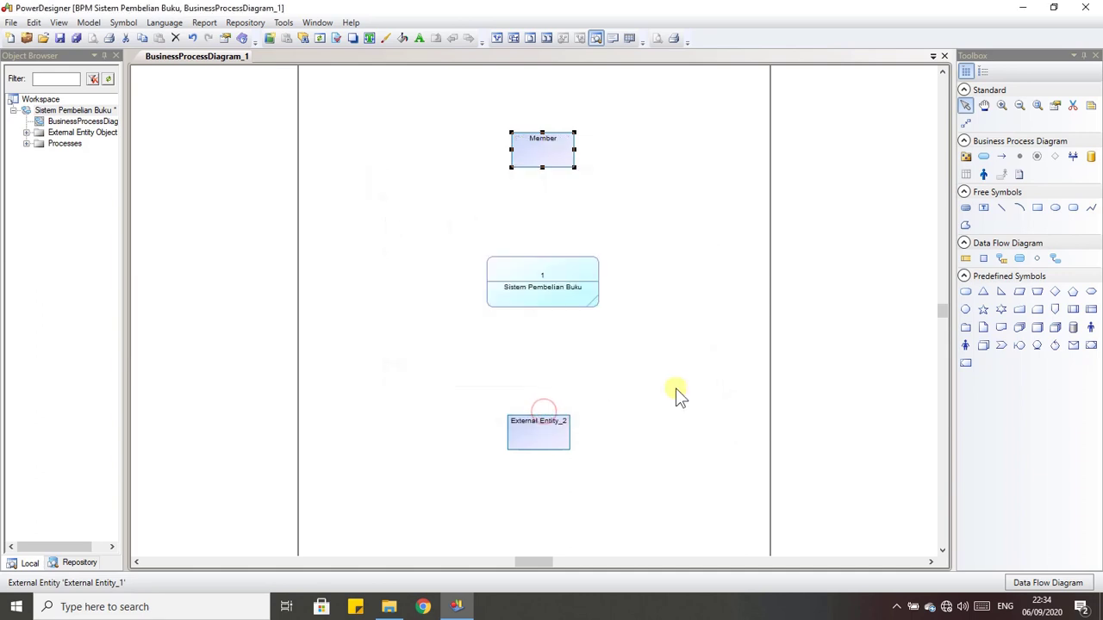
- Rename the external entity below the process as "Admin"
double_click(540, 428)
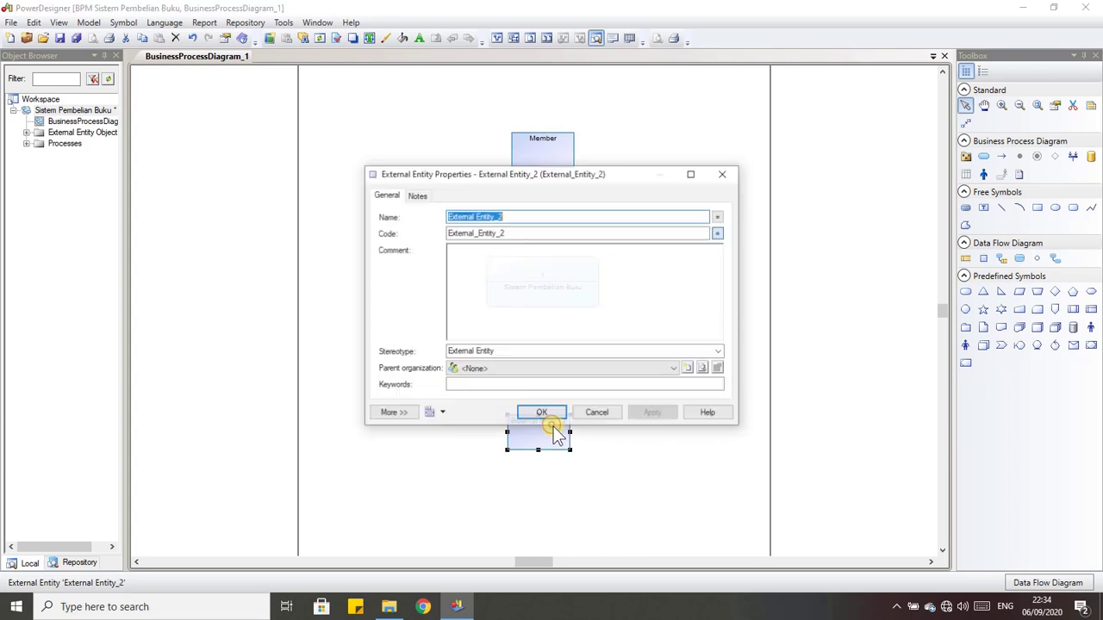
text(Admin)
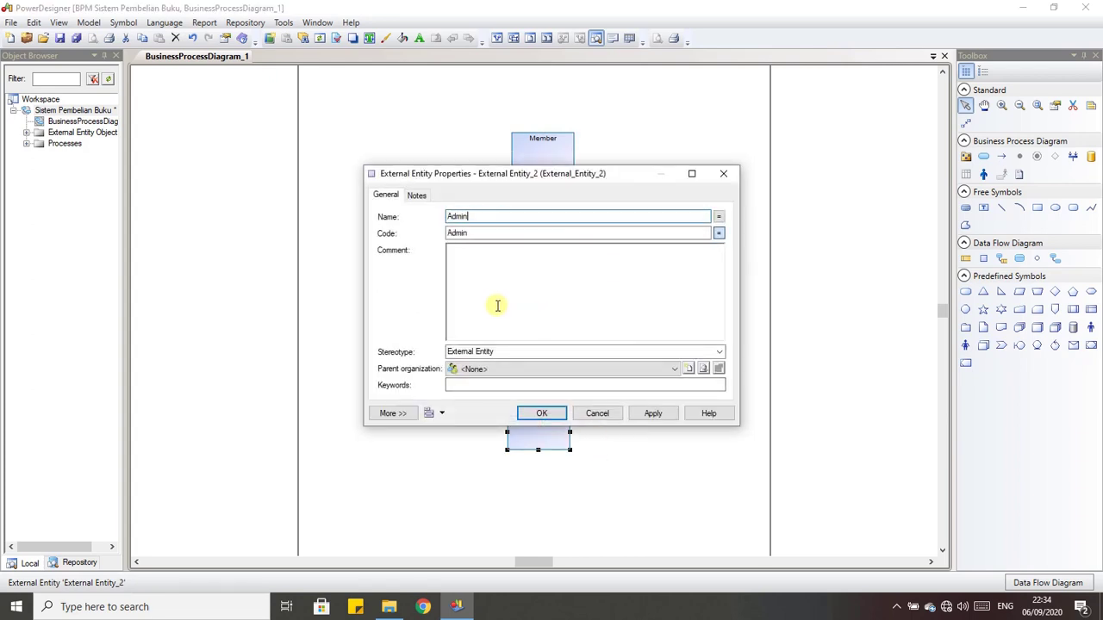
click(544, 413)
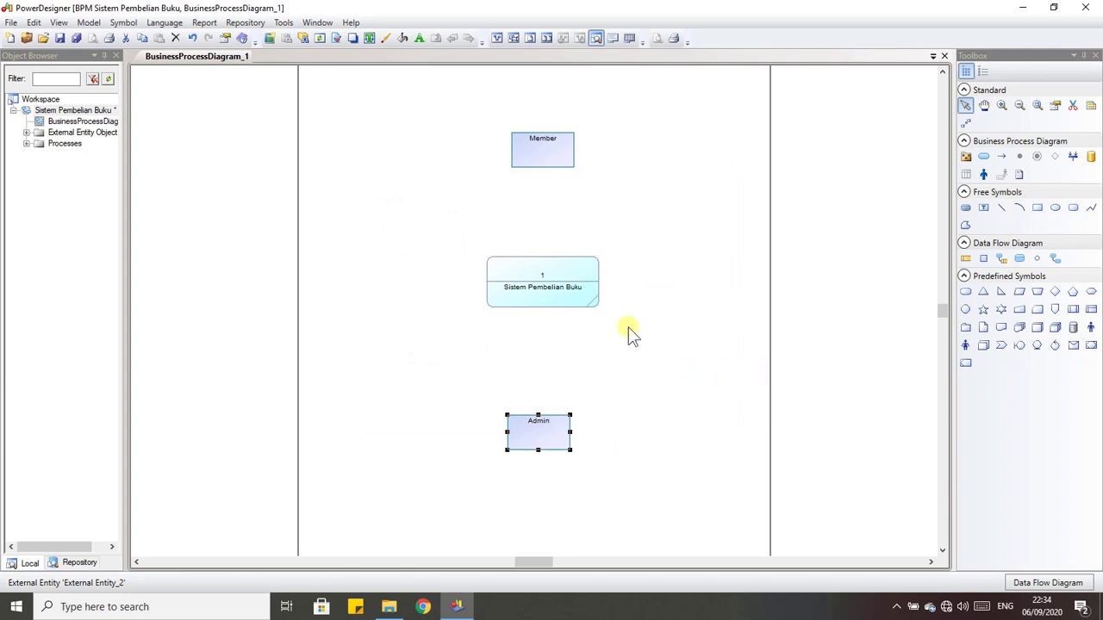
click(657, 308)
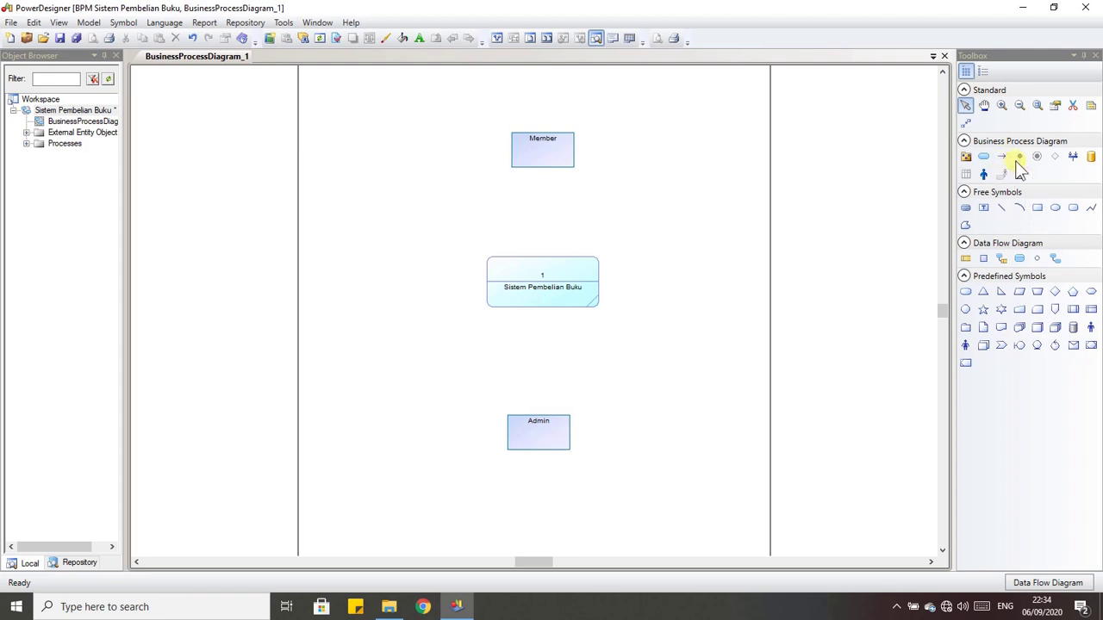
- Draw flows from Member to the Sistem Pembelian Buku process and from the process to Admin
click(1056, 260)
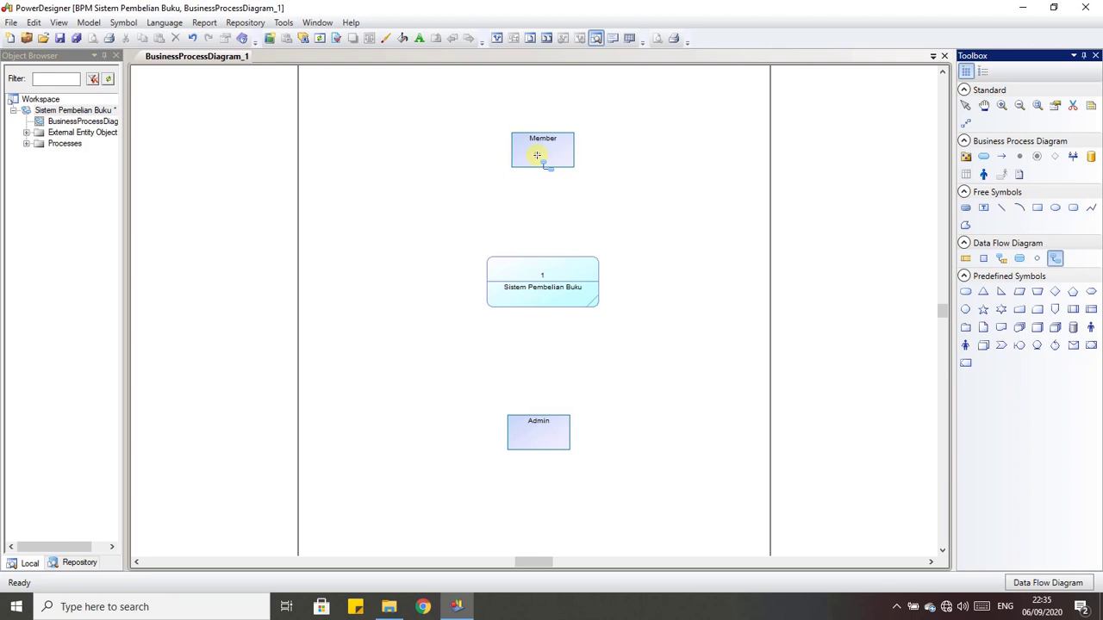
drag(537, 155, 537, 268)
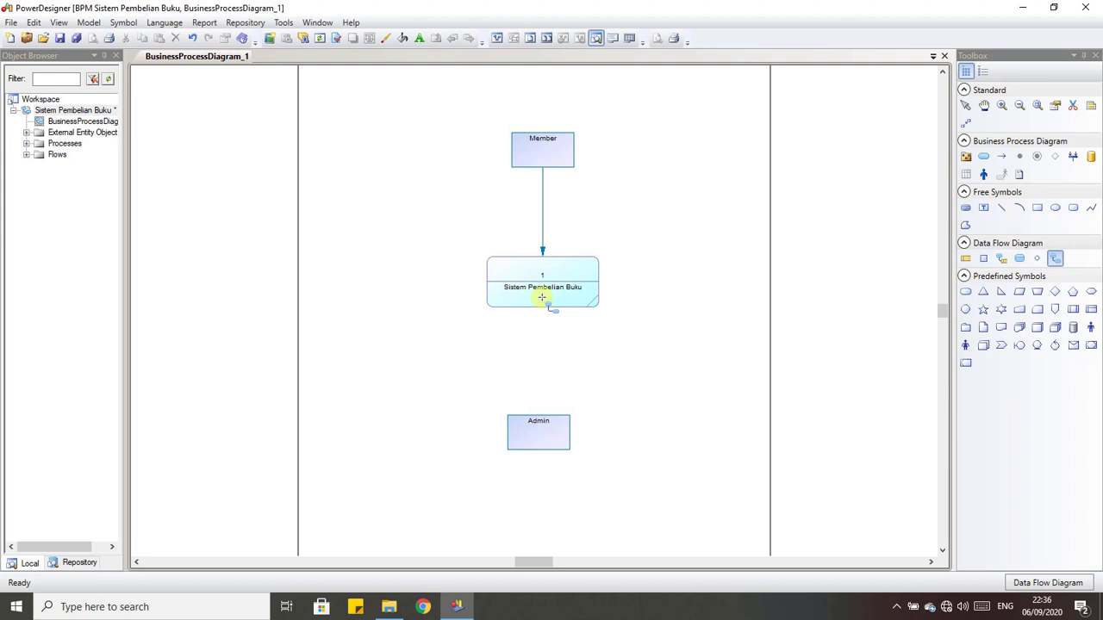
drag(541, 298, 542, 430)
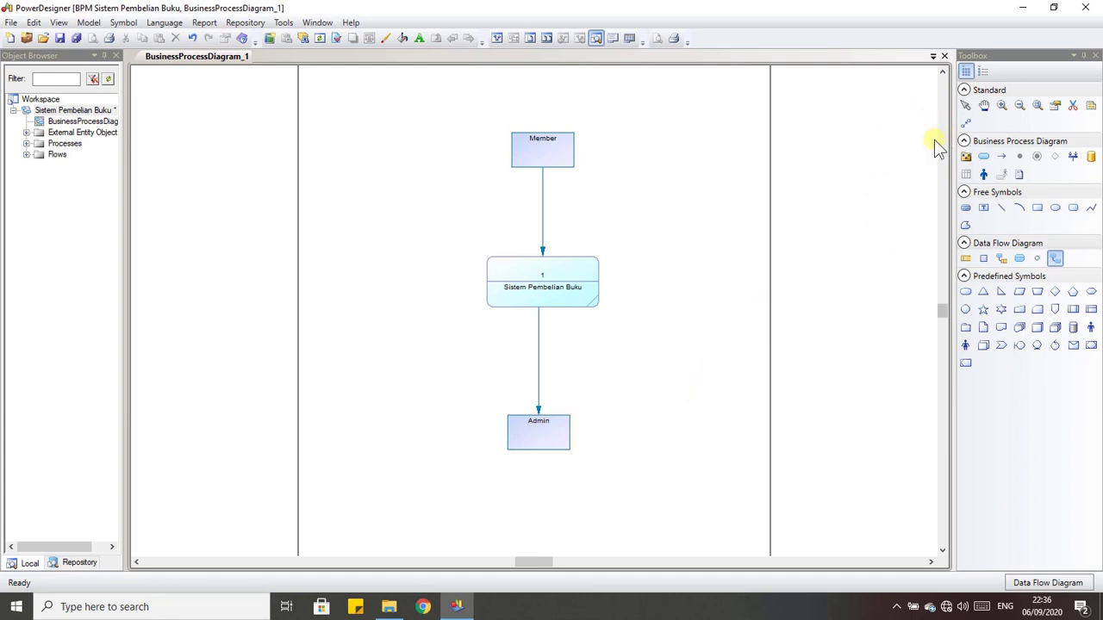
click(966, 105)
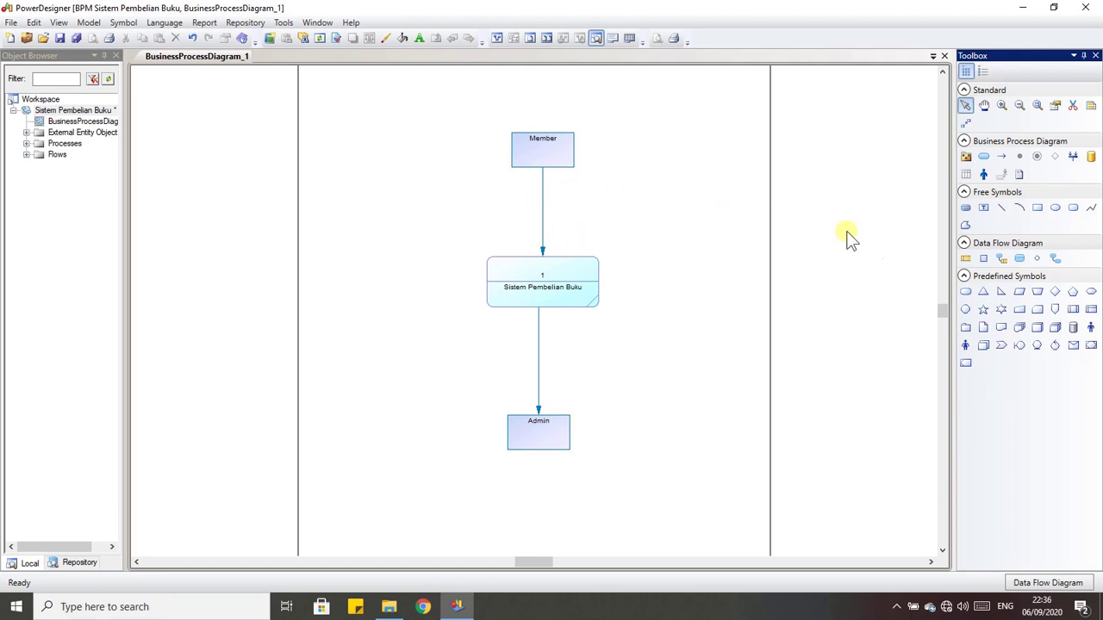
- Place a free text label on the flow between Member and the process
click(984, 208)
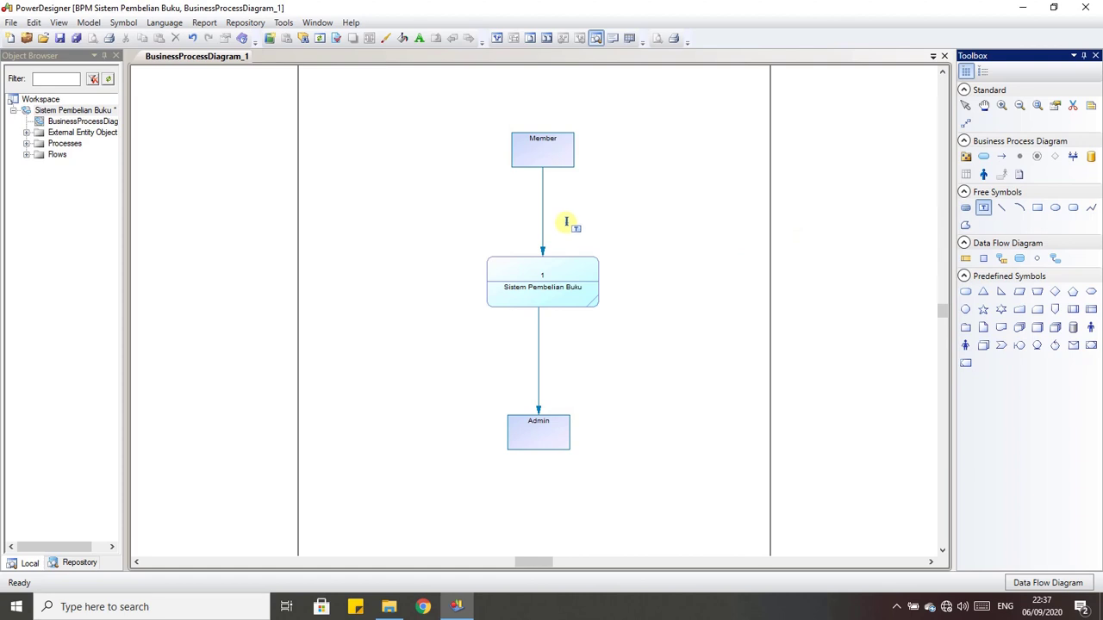
click(550, 212)
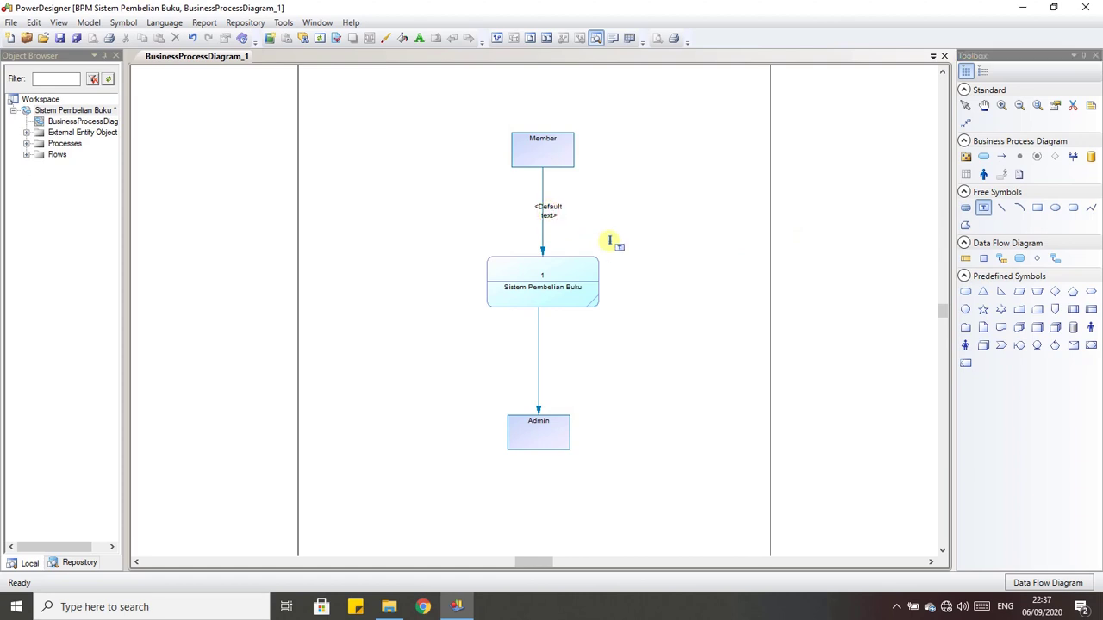
click(965, 106)
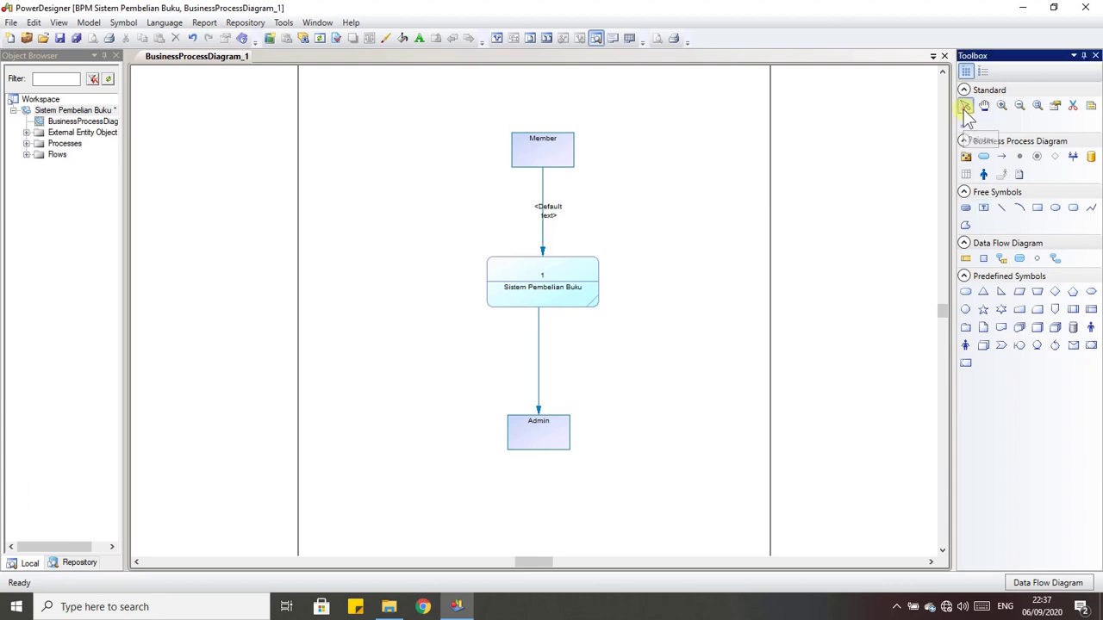
- Change the label's text to "Kartu Anggota" and move it just to the right of the flow line
click(552, 215)
double_click(552, 216)
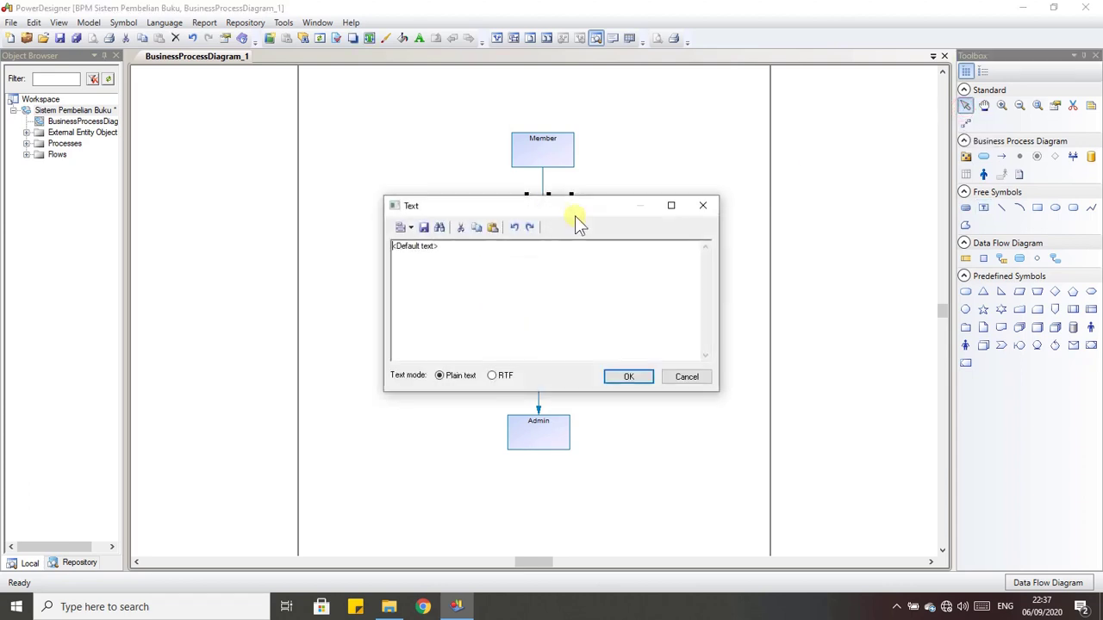
key(BackSpace)
key(BackSpace)
key(BackSpace)
key(BackSpace)
key(BackSpace)
key(BackSpace)
key(BackSpace)
key(BackSpace)
key(BackSpace)
key(BackSpace)
key(BackSpace)
key(BackSpace)
key(BackSpace)
key(BackSpace)
text(Kartu An)
key(BackSpace)
key(BackSpace)
text(ota)
click(626, 377)
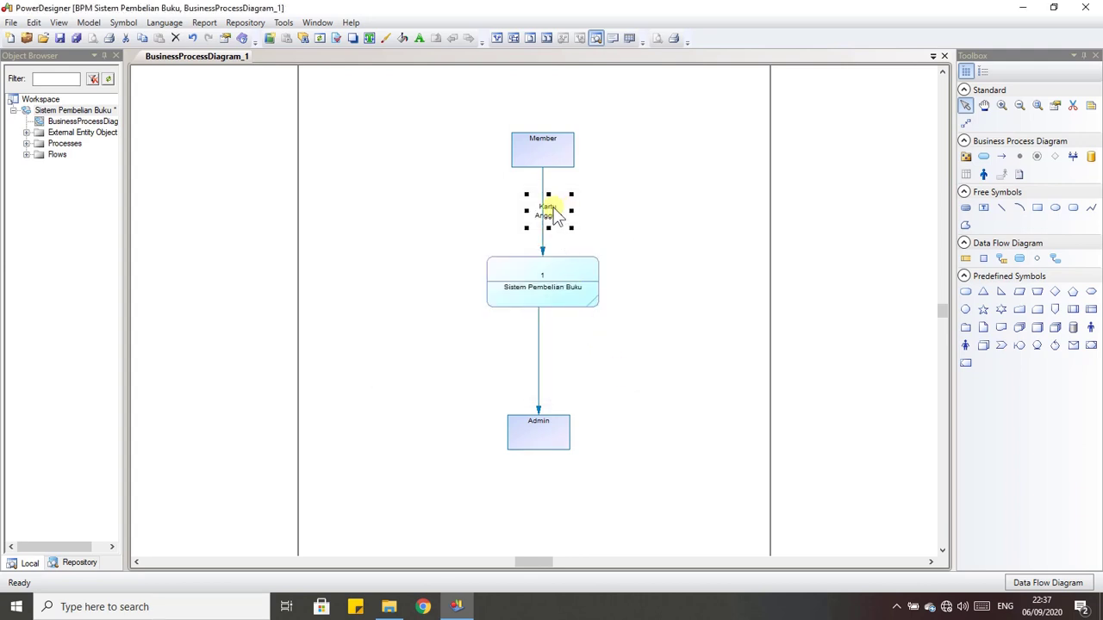
drag(553, 209, 572, 212)
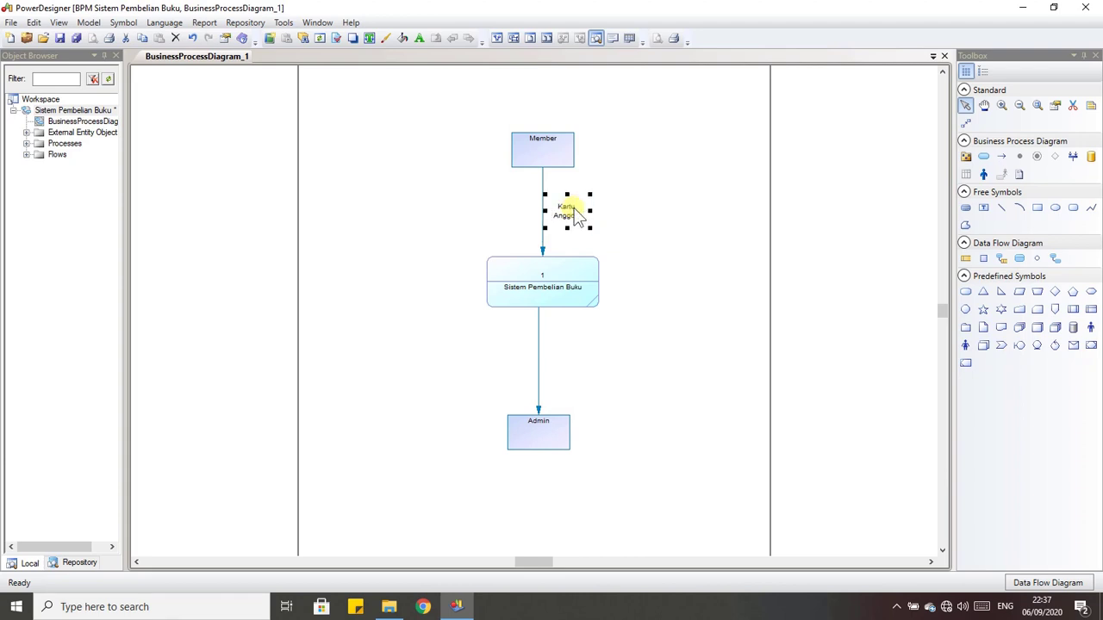
click(637, 224)
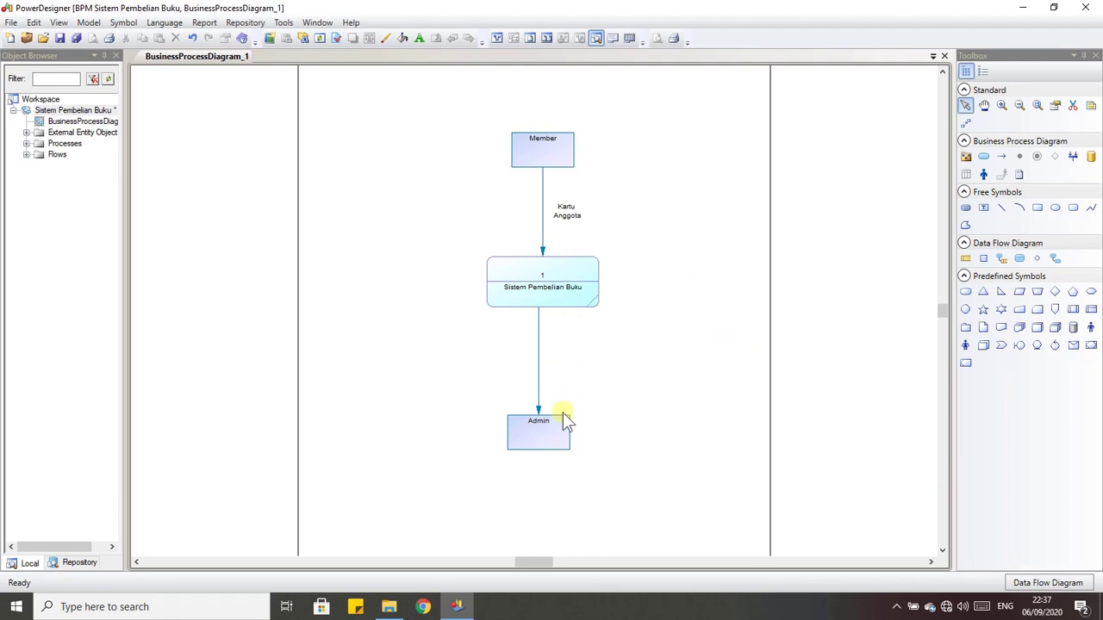
- Place a free text label on the flow between the Sistem Pembelian Buku process and Admin
click(982, 209)
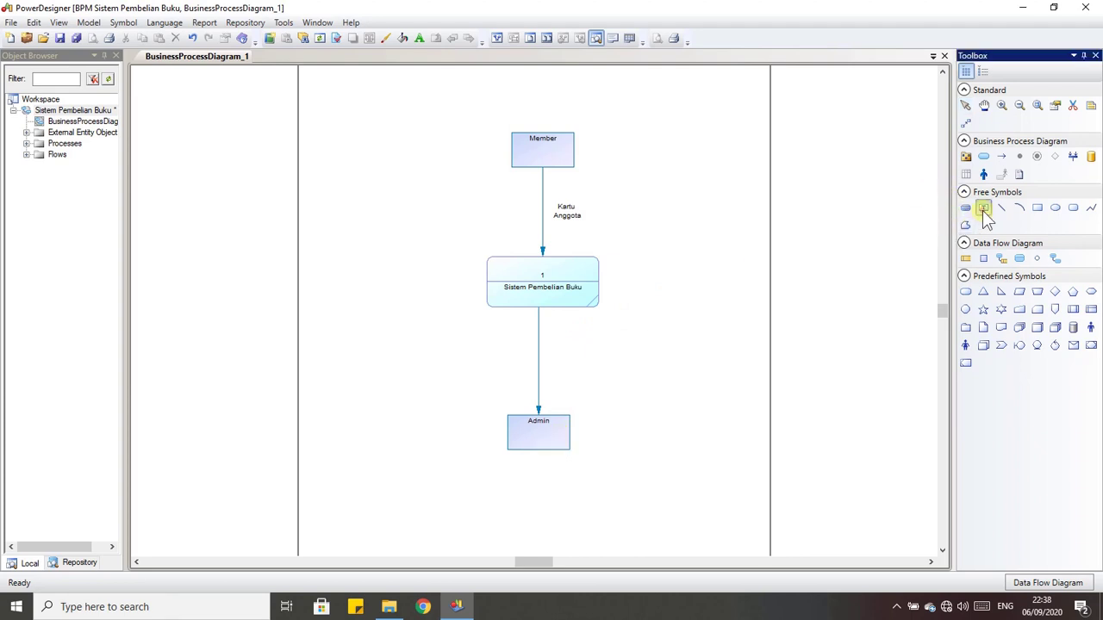
click(552, 367)
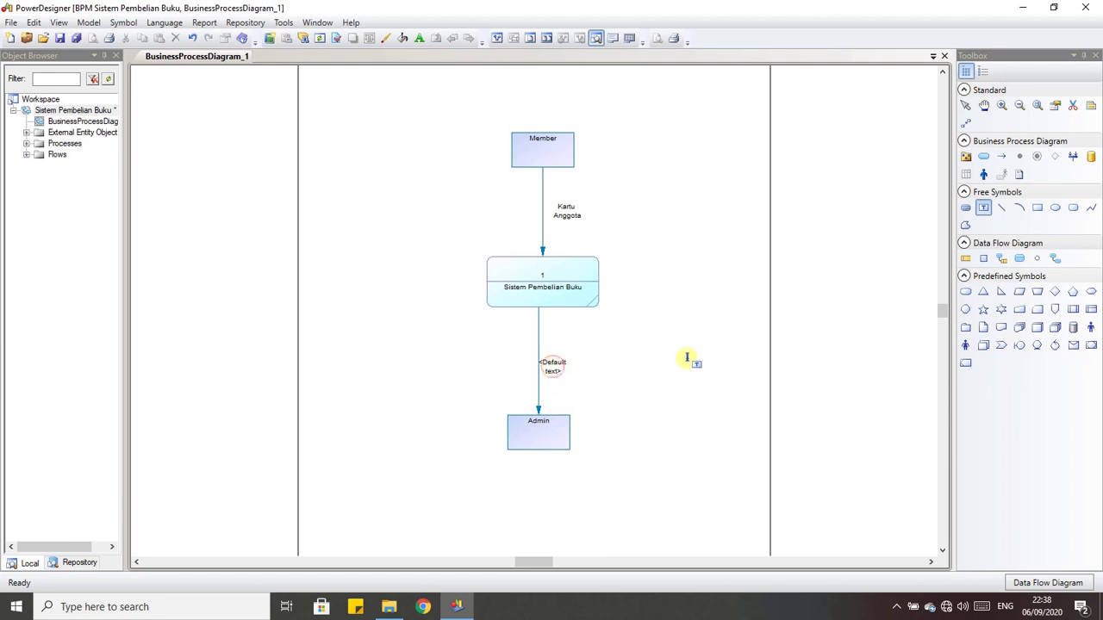
click(965, 105)
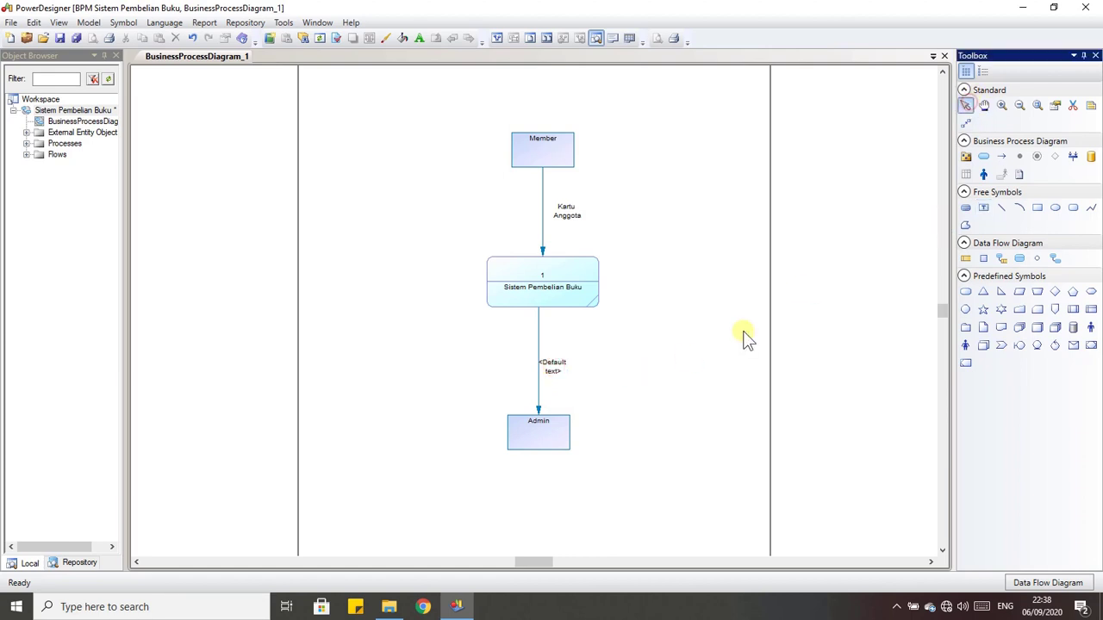
- Change the text of the label above Admin to "Daftar Anggota" and move it just to the right of the flow line
double_click(558, 369)
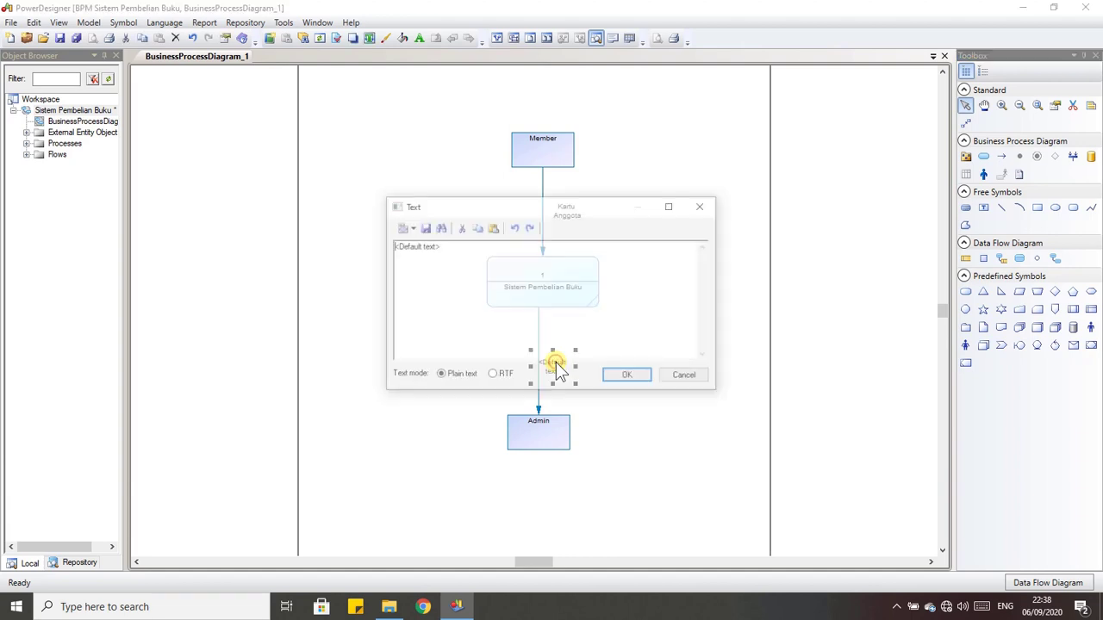
key(BackSpace)
key(BackSpace)
key(BackSpace)
key(BackSpace)
key(BackSpace)
key(BackSpace)
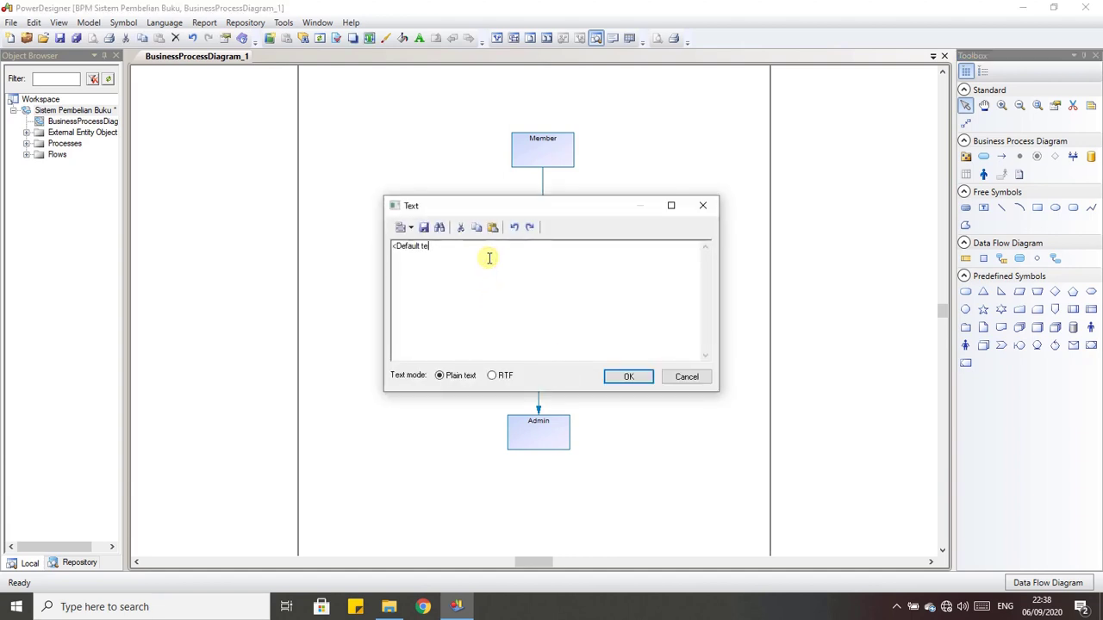
key(BackSpace)
key(BackSpace)
key(BackSpace)
key(BackSpace)
key(BackSpace)
key(BackSpace)
text(as)
key(BackSpace)
key(BackSpace)
text(Kartu Anggota)
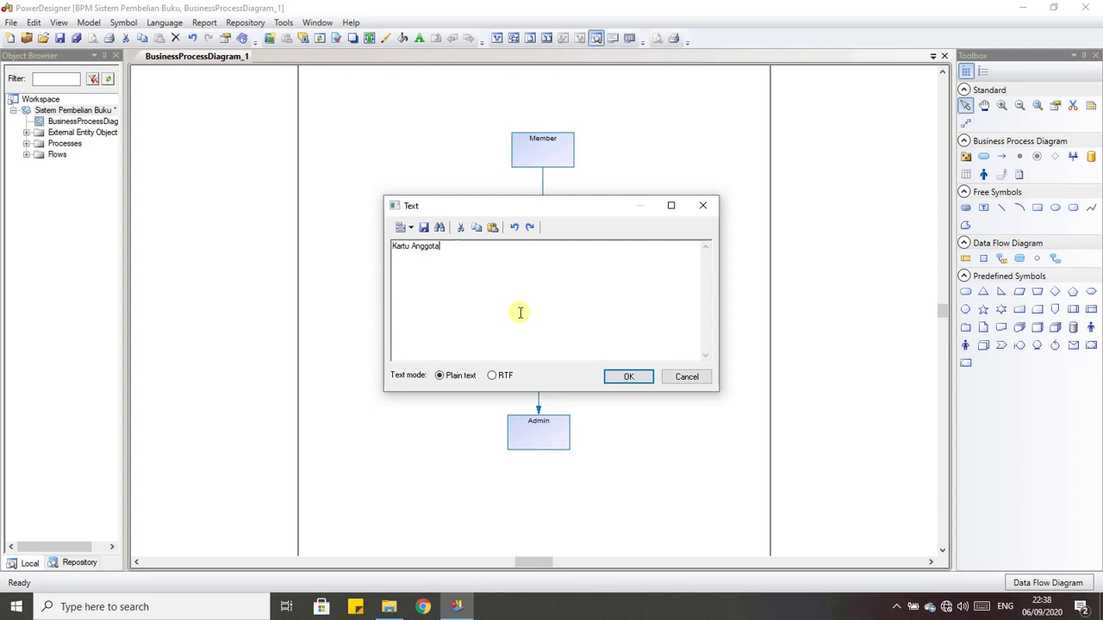
key(BackSpace)
key(BackSpace)
key(BackSpace)
key(BackSpace)
key(BackSpace)
key(BackSpace)
key(BackSpace)
key(BackSpace)
key(BackSpace)
key(BackSpace)
key(BackSpace)
key(BackSpace)
key(BackSpace)
text(Da)
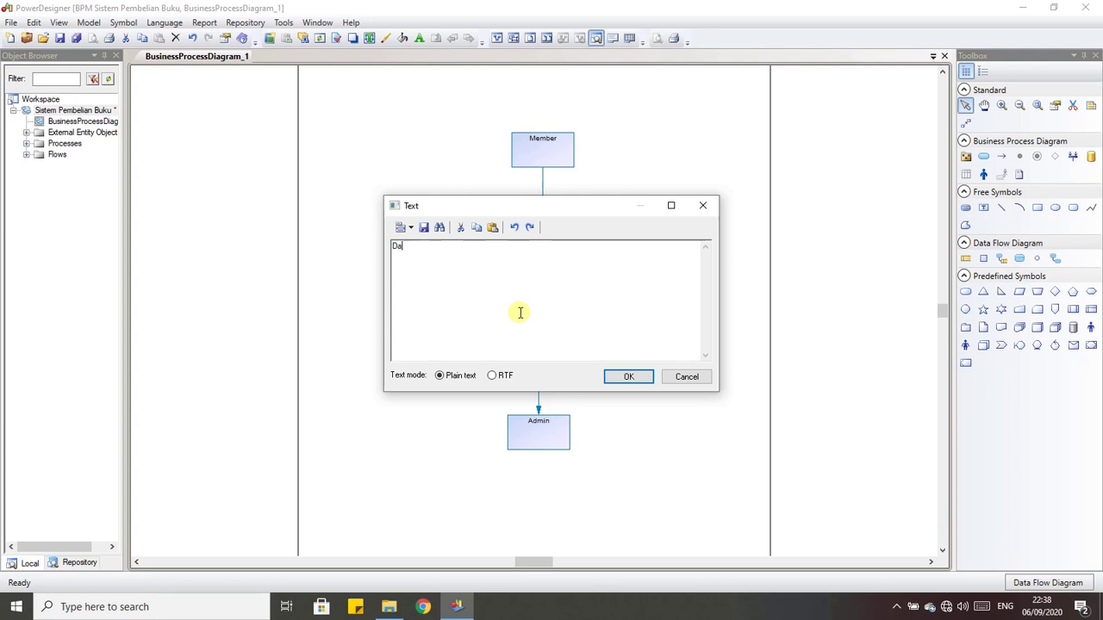
text(ftar Anngota)
key(BackSpace)
key(BackSpace)
key(BackSpace)
key(BackSpace)
key(BackSpace)
text(ggota)
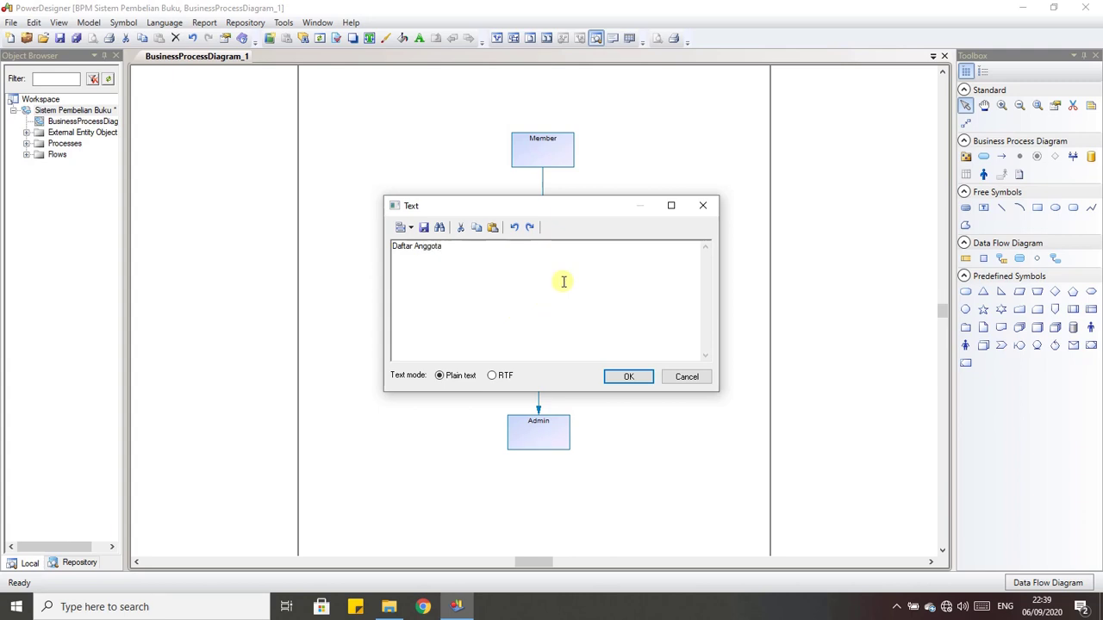
click(635, 376)
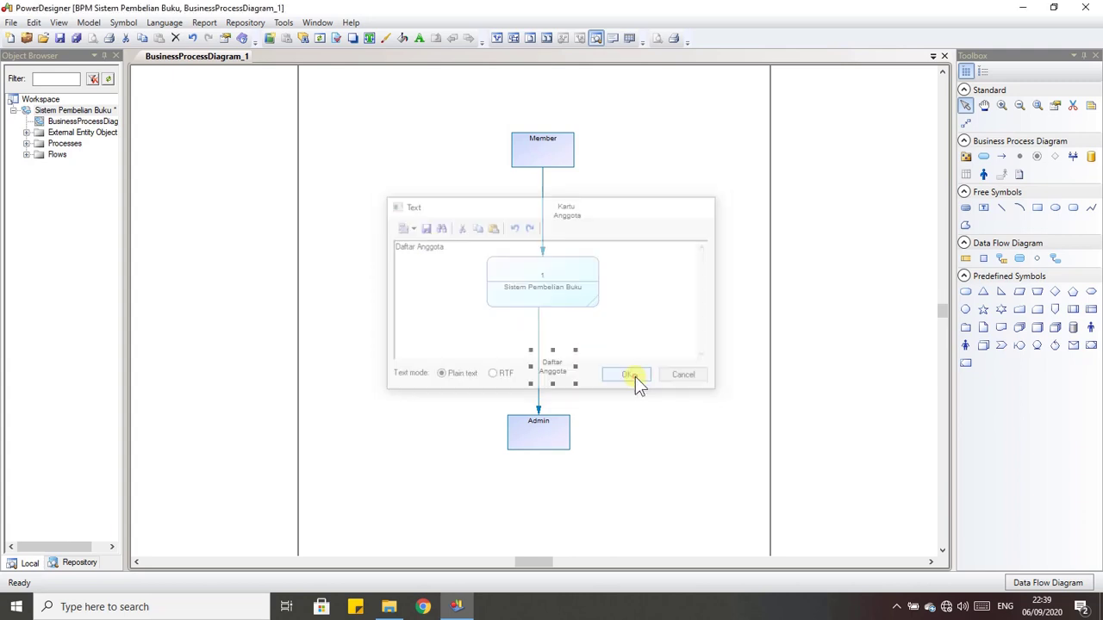
drag(554, 365, 564, 368)
click(648, 382)
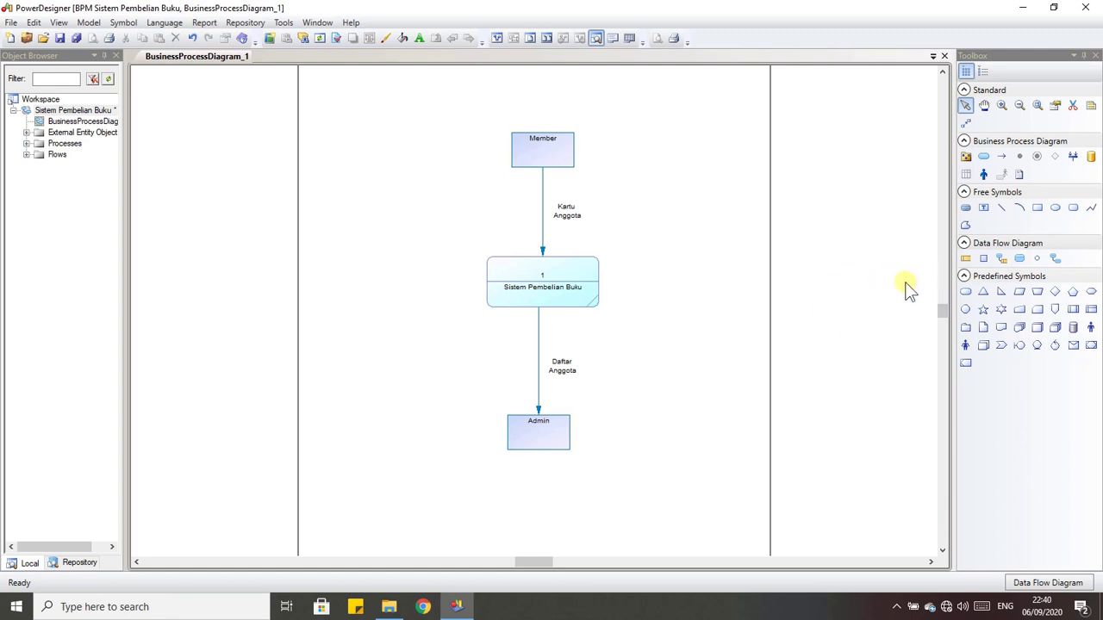
- Place a data store to the right of Member and draw a resource flow from it to the Sistem Pembelian Buku process
click(963, 260)
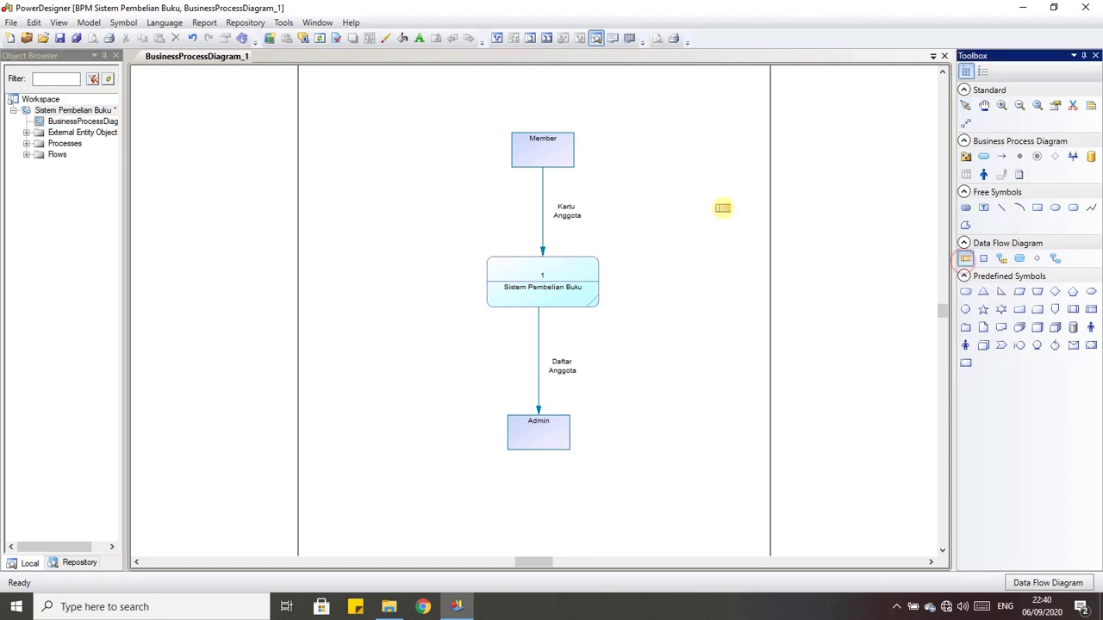
click(663, 157)
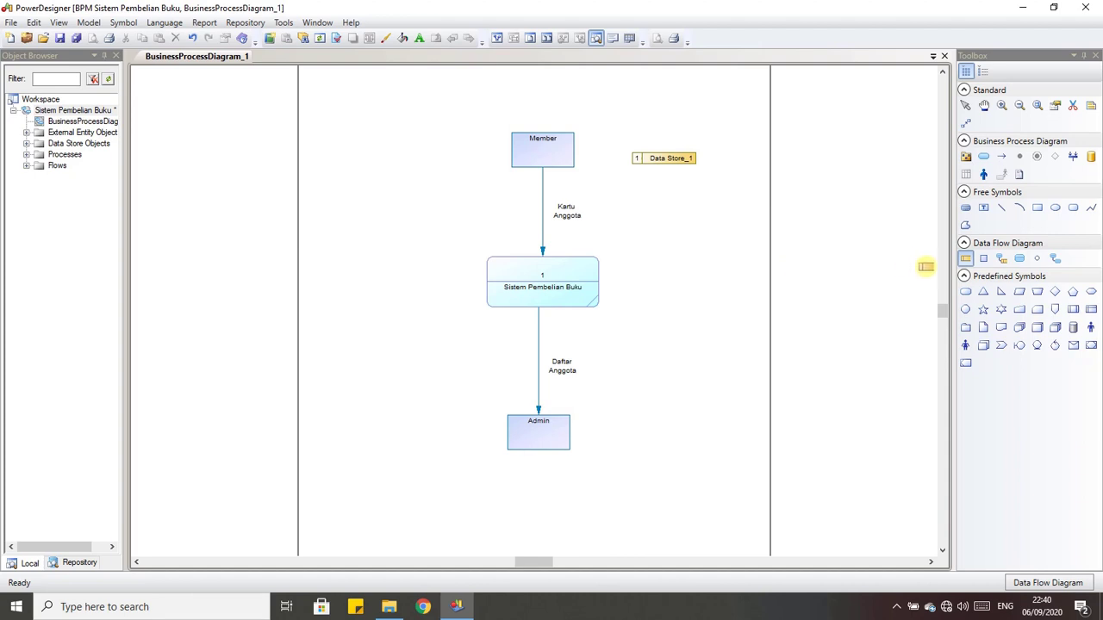
click(1000, 261)
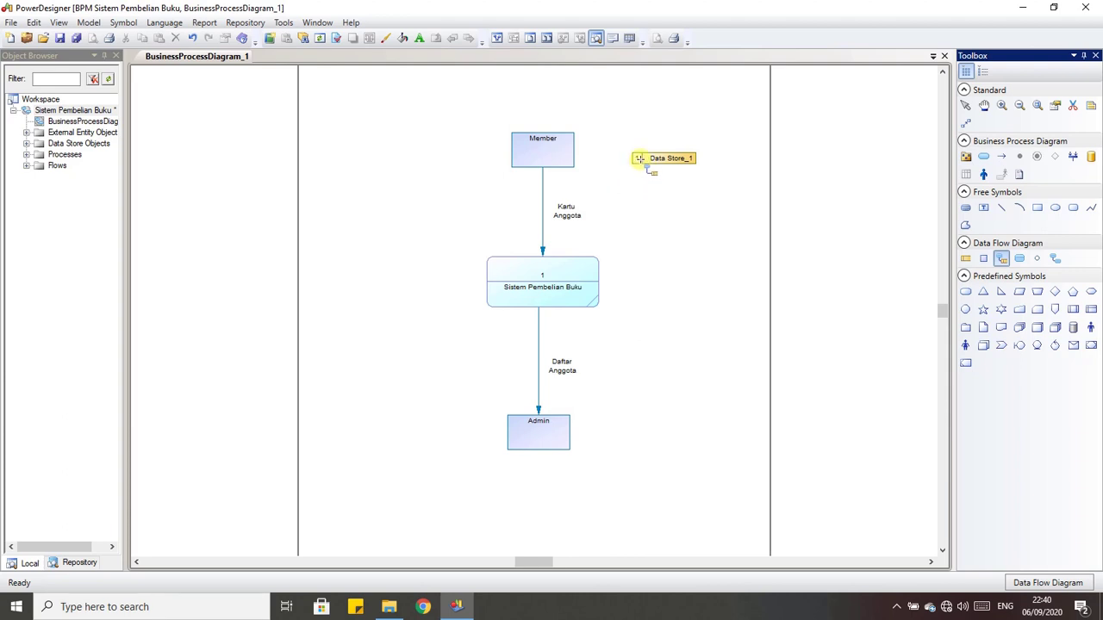
drag(638, 159, 579, 273)
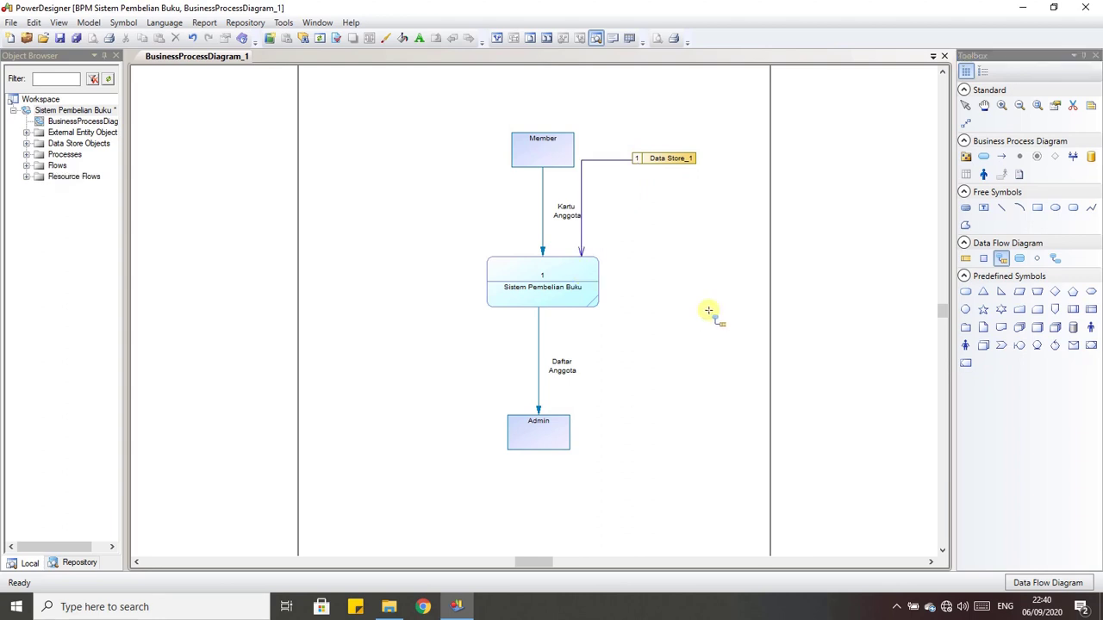
click(965, 105)
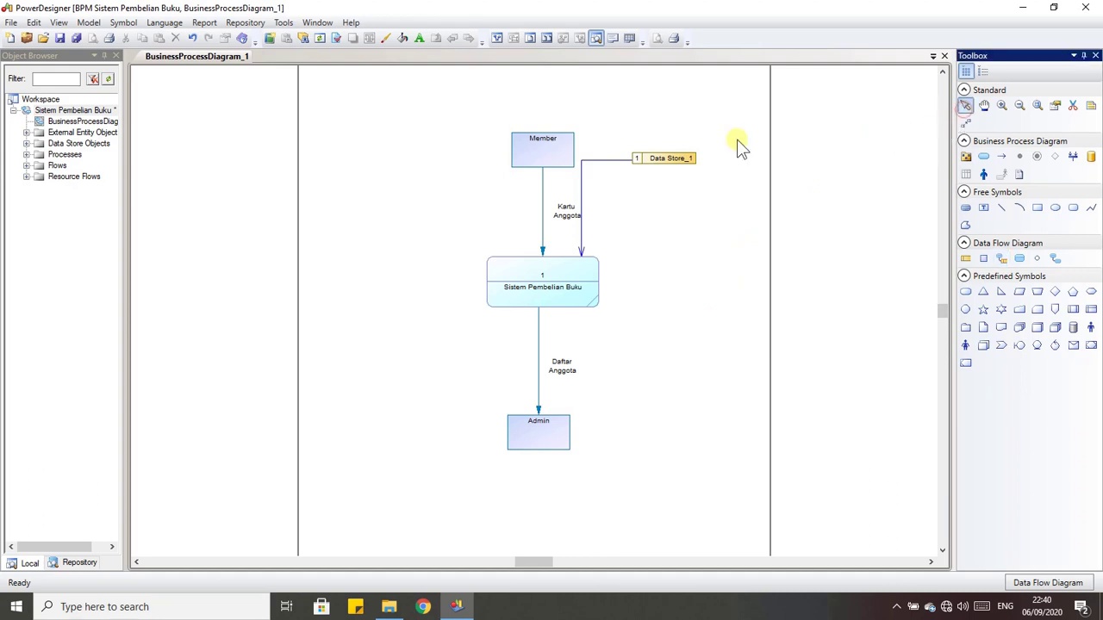
- Rename the data store as "Daftar Anggota"
double_click(668, 161)
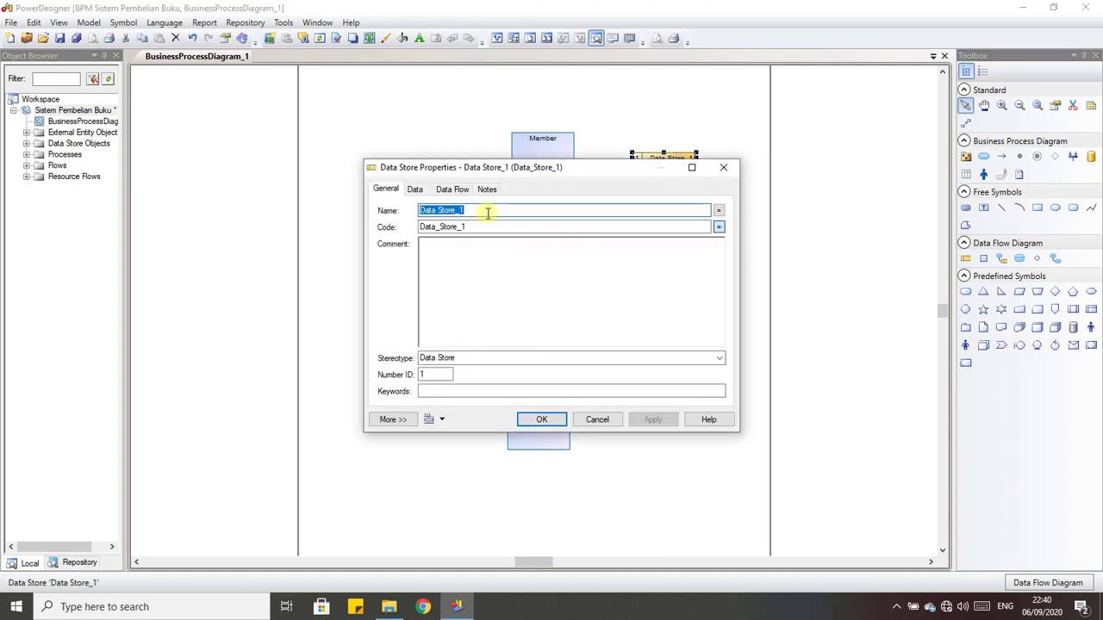
text(Dafta)
text(r )
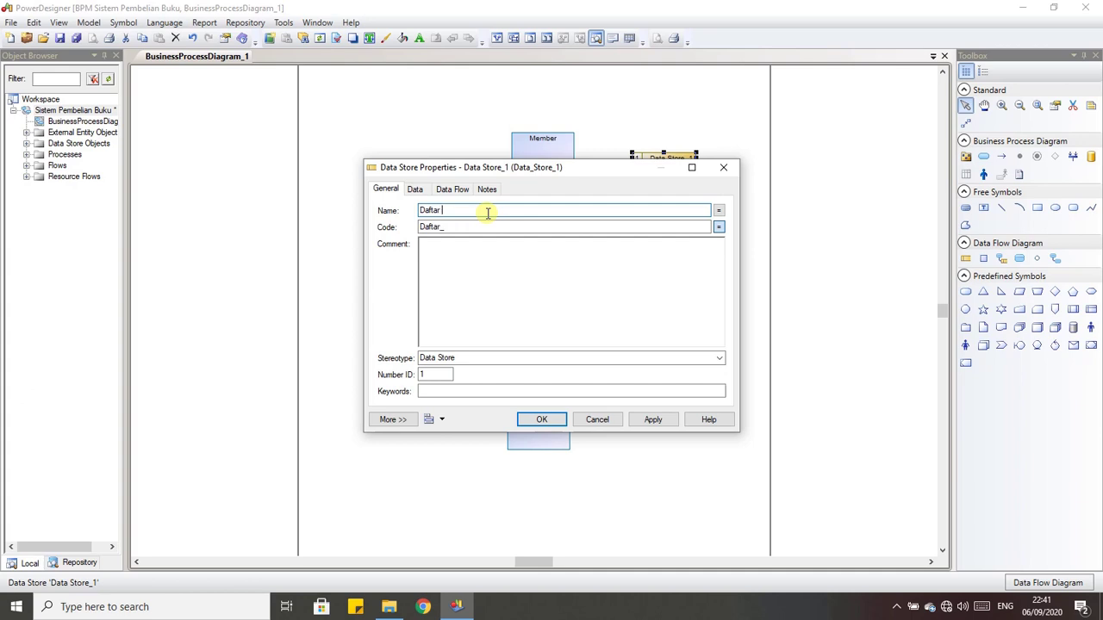
text(Anggota)
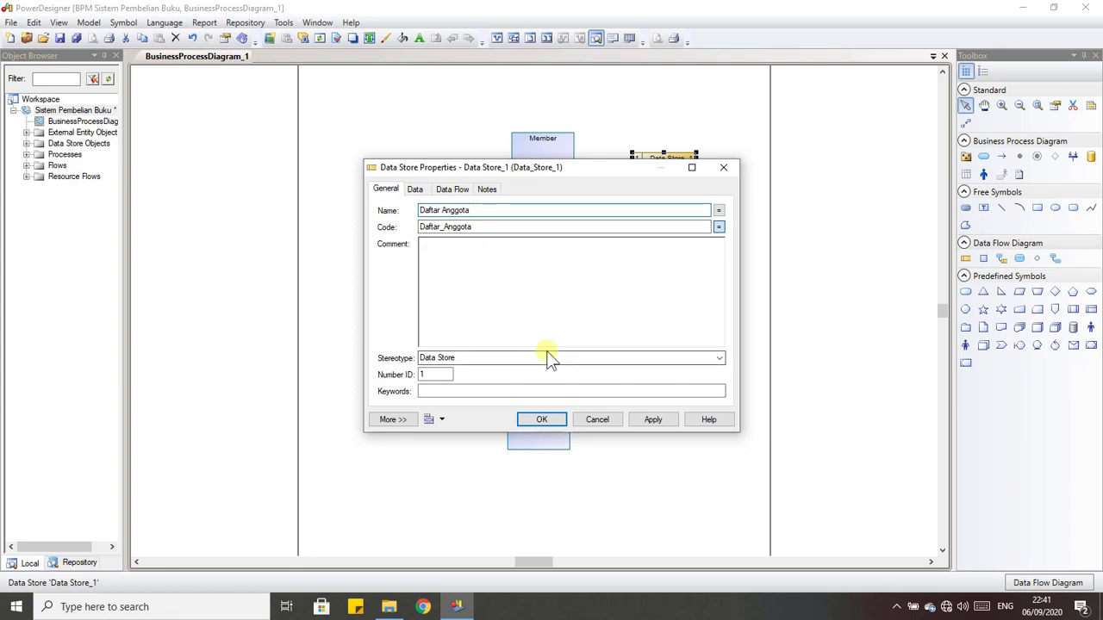
click(543, 418)
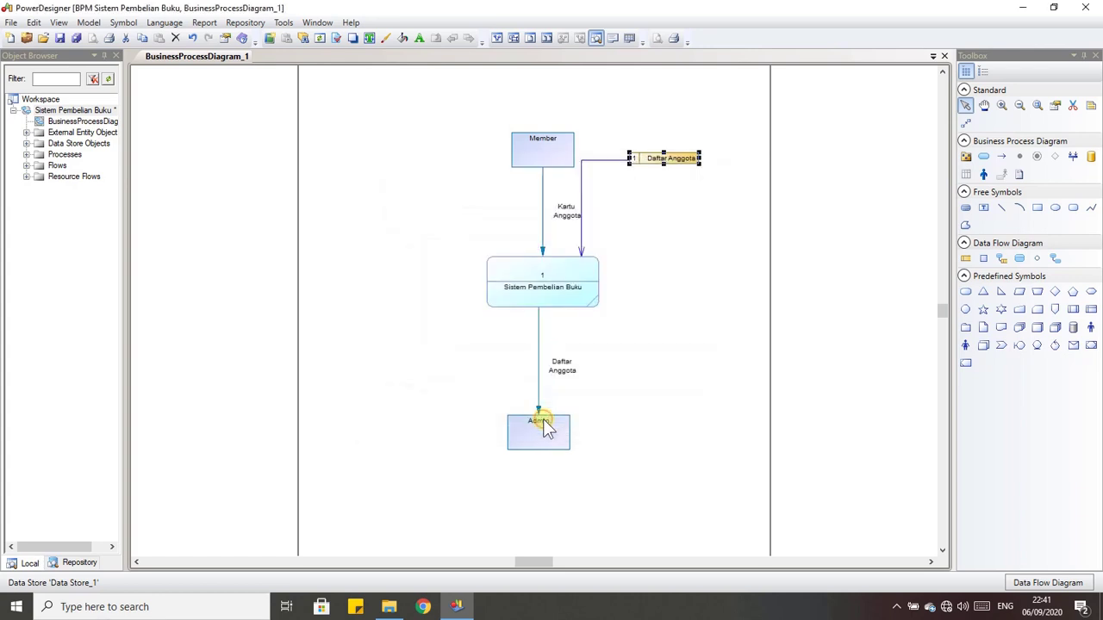
click(703, 208)
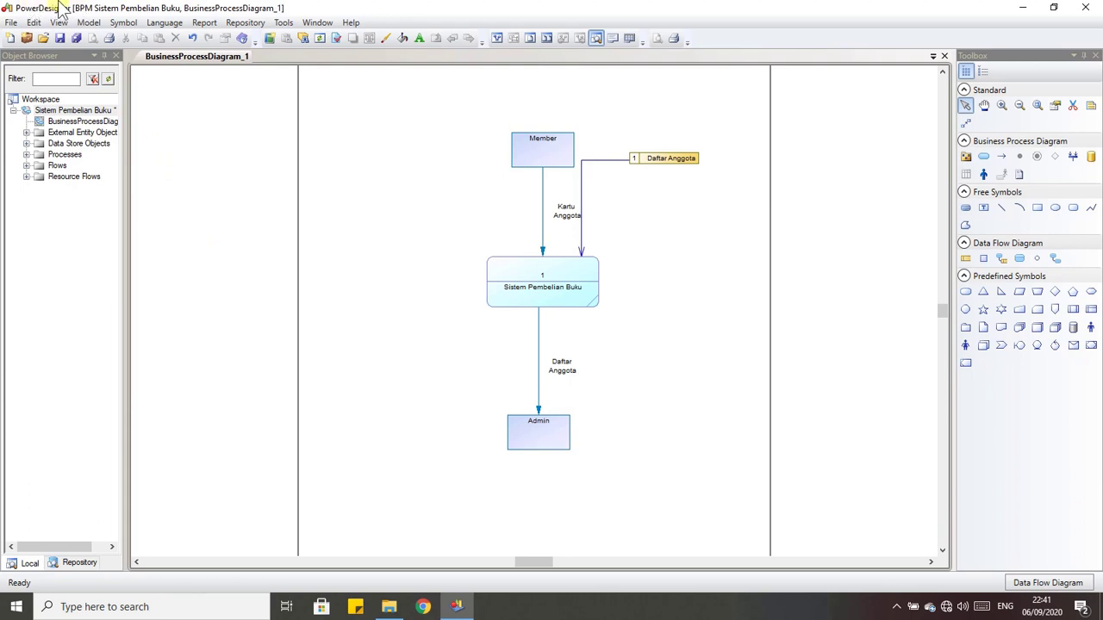
click(11, 23)
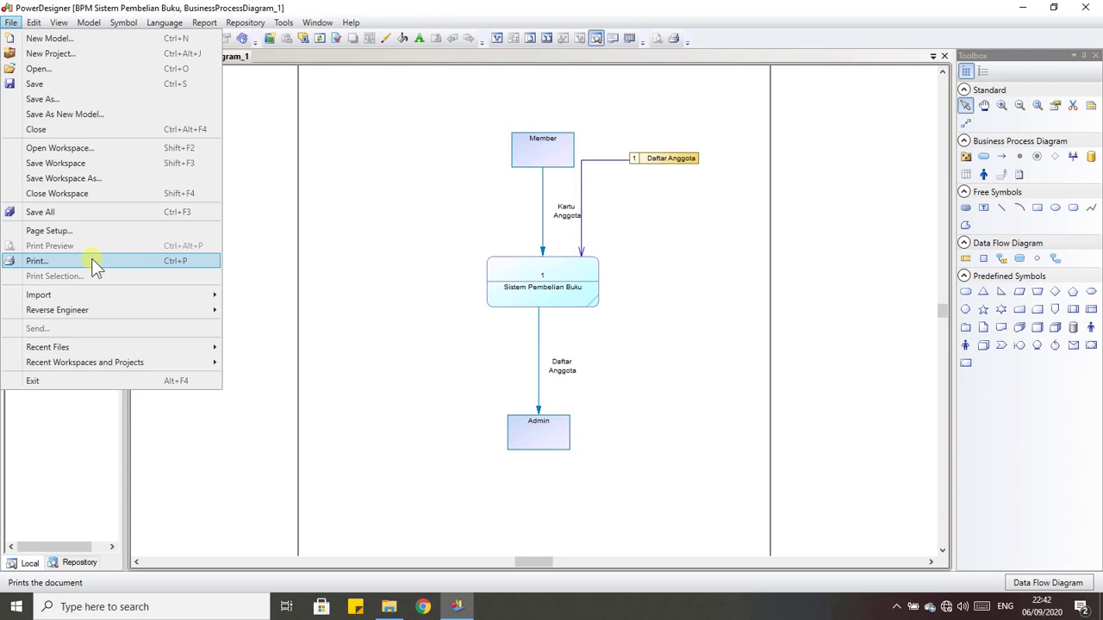
click(248, 256)
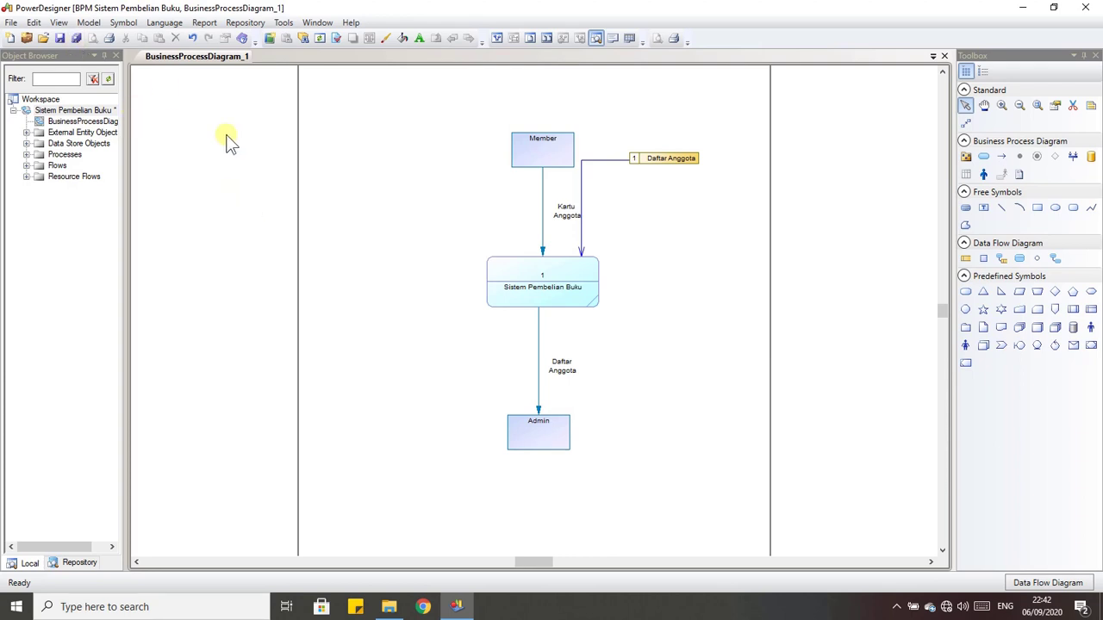
click(12, 23)
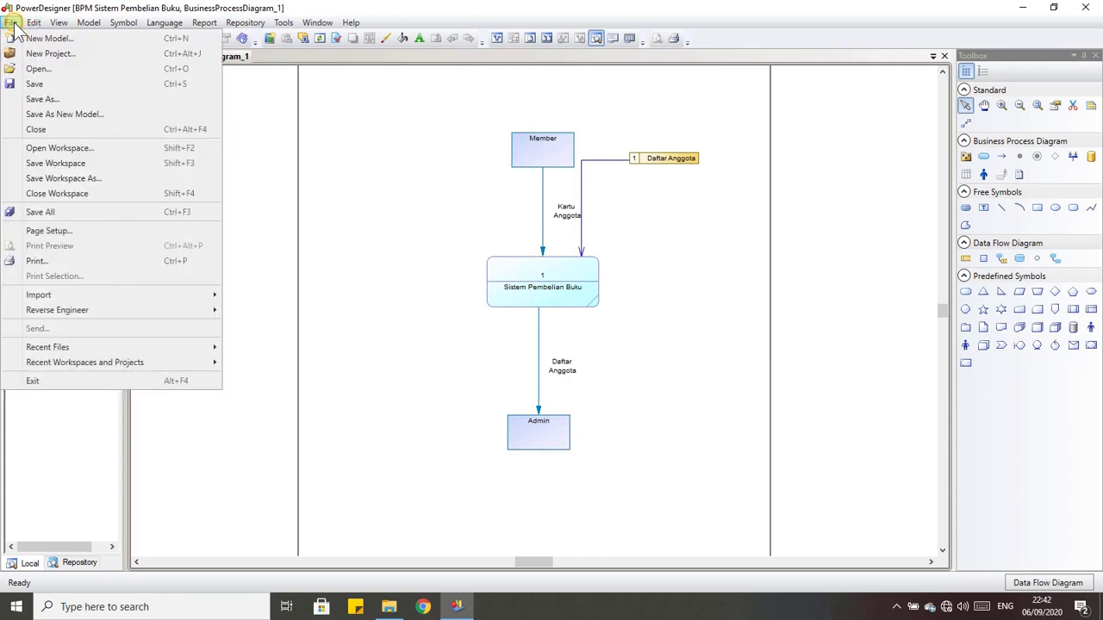
click(12, 24)
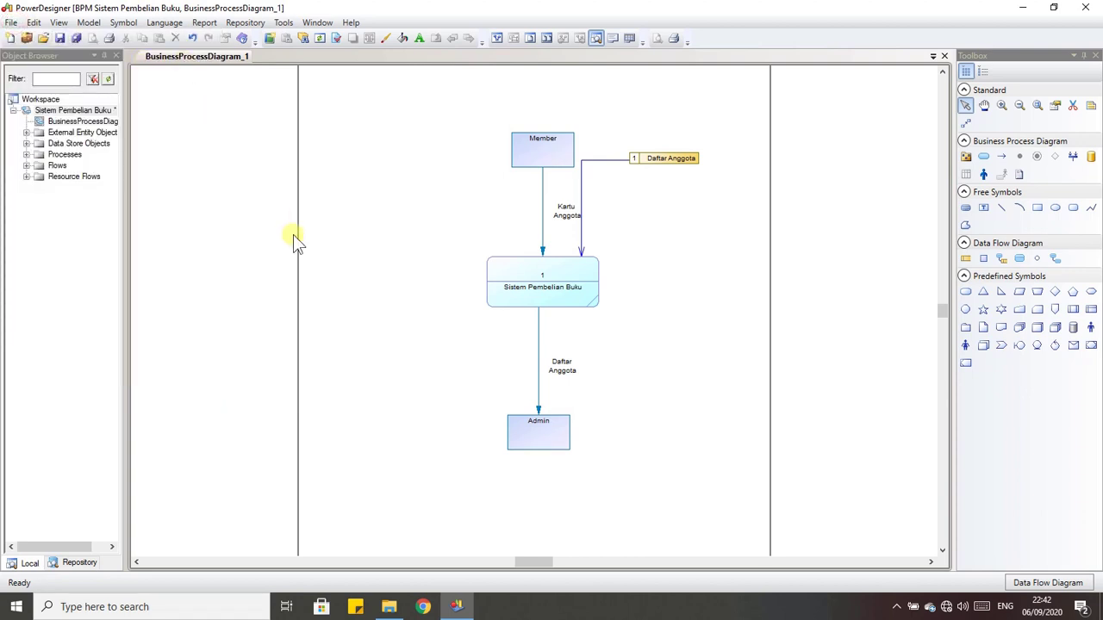